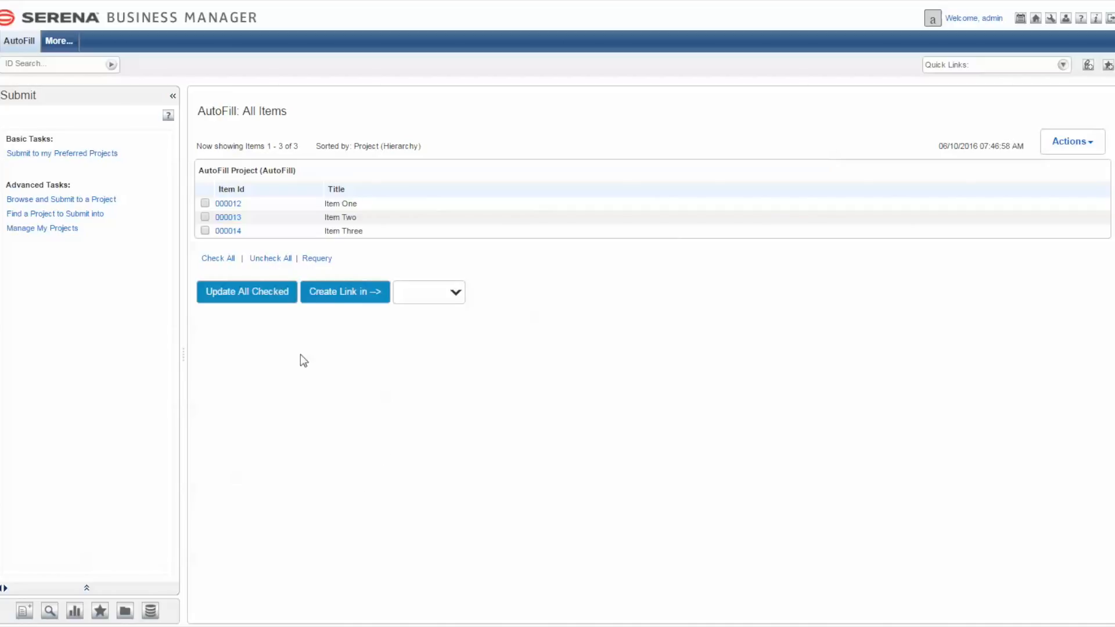
Step: Open the submit form for the preferred project and fill the Title with "This is the title"
{"action": "left_click", "coordinate": [26, 155]}
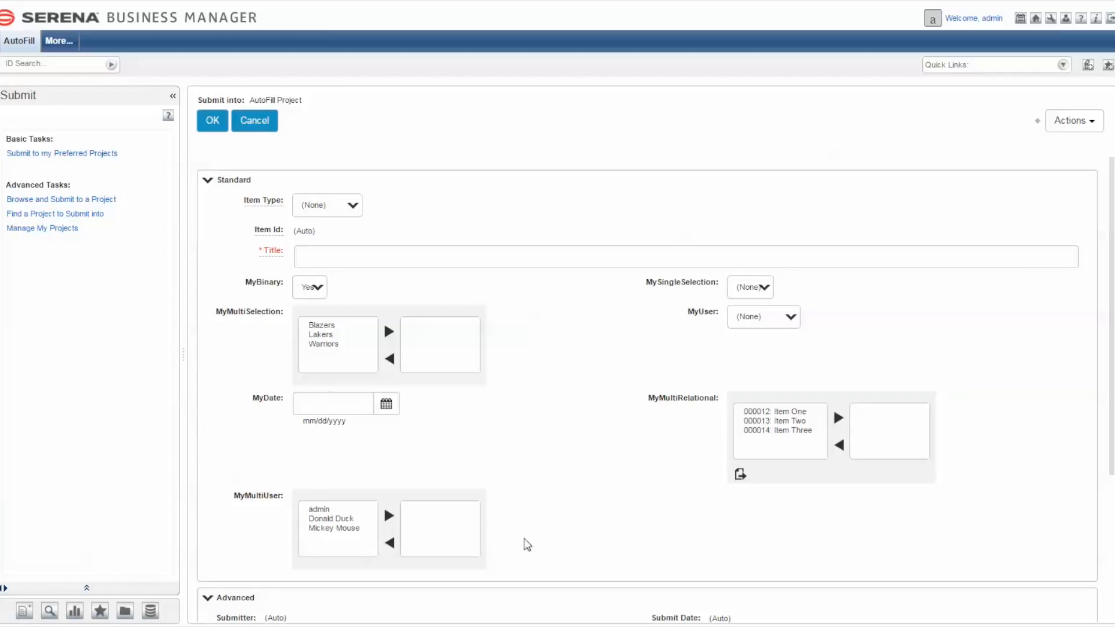
{"action": "left_click", "coordinate": [335, 258]}
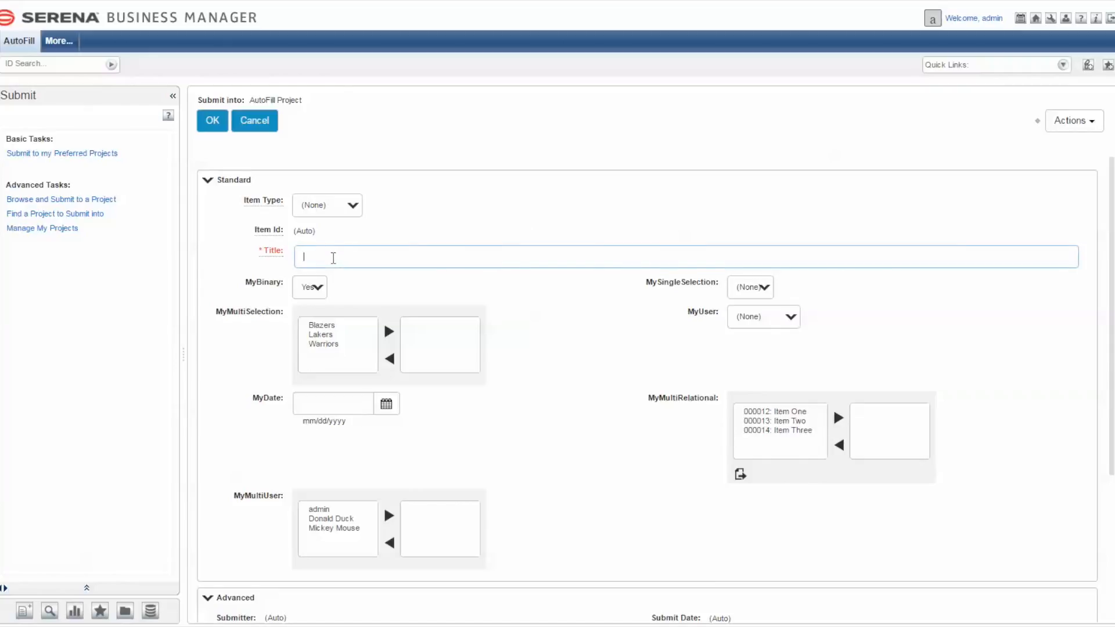
{"action": "left_click", "coordinate": [337, 212]}
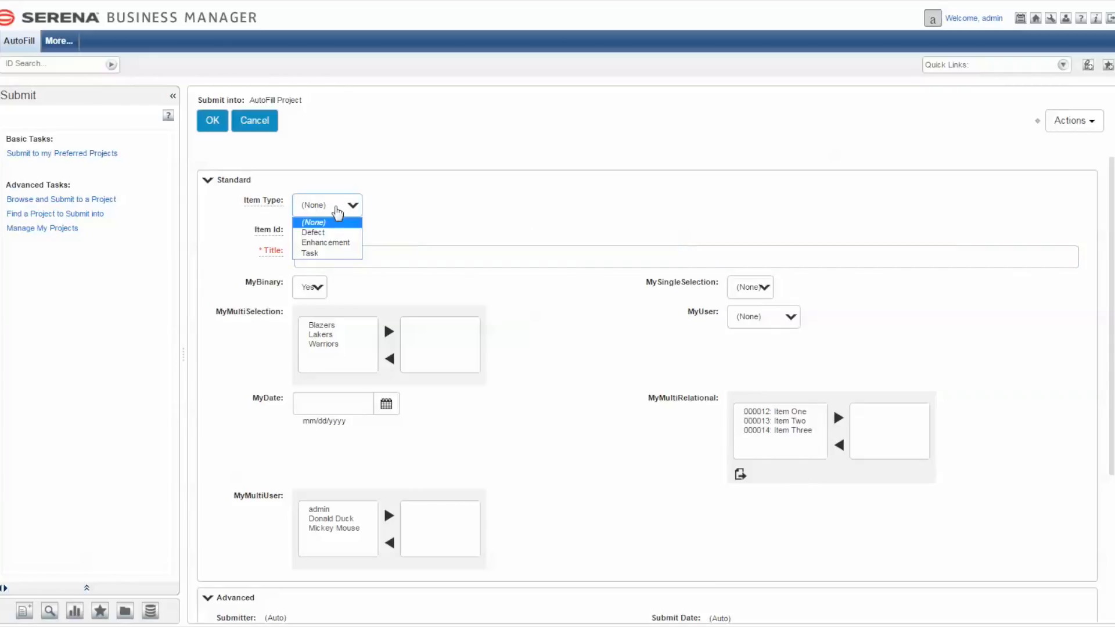
{"action": "left_click", "coordinate": [337, 210]}
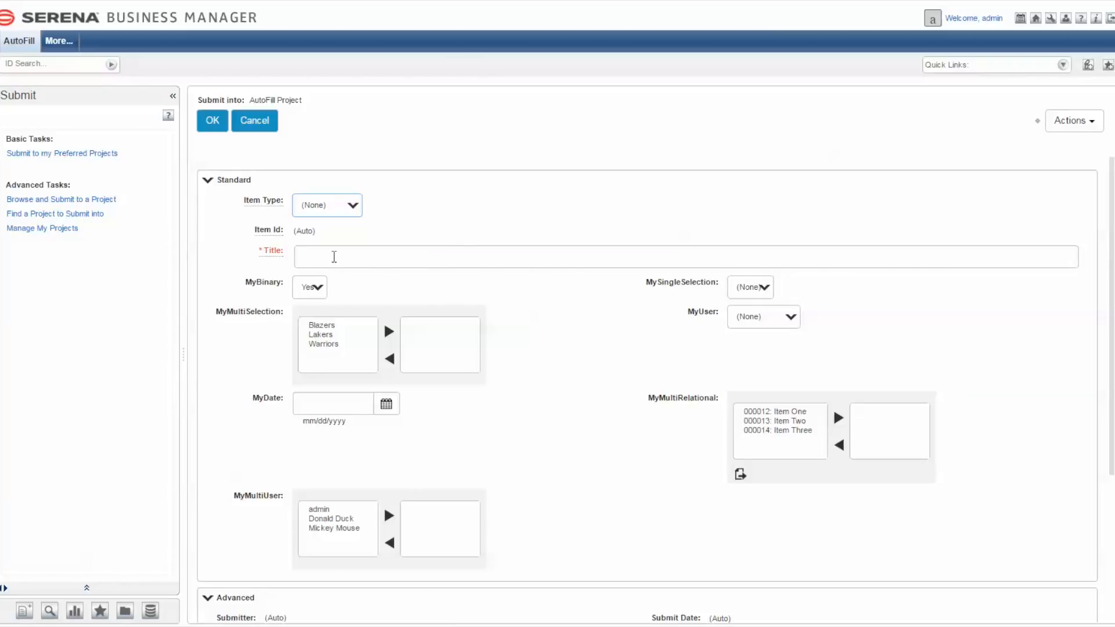
{"action": "left_click", "coordinate": [337, 257]}
{"action": "type", "text": "Th"}
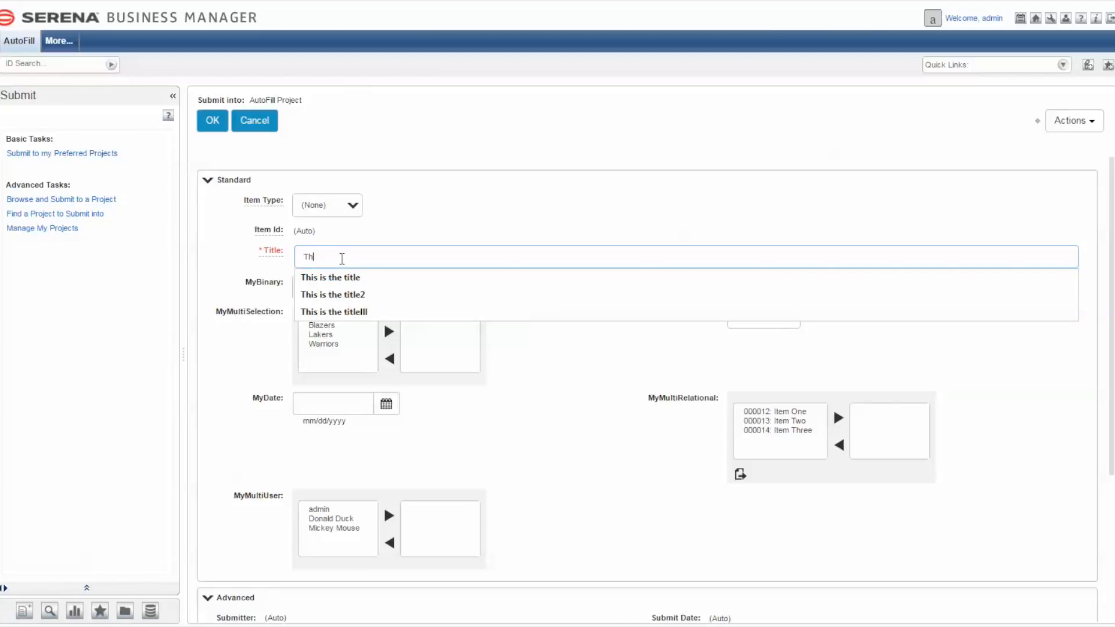
{"action": "key", "text": "Down"}
{"action": "key", "text": "Return"}
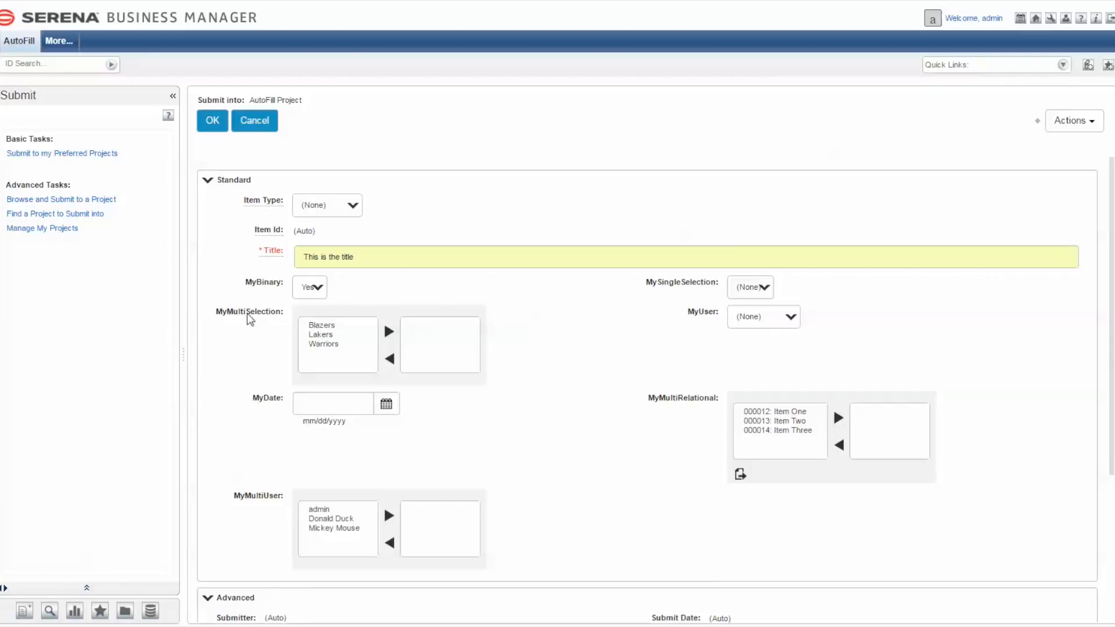
Step: Add Lakers and Warriors to the MyMultiSelection field, and cancel the submission
{"action": "left_click", "coordinate": [322, 337]}
{"action": "left_click", "coordinate": [331, 345], "text": "shift"}
{"action": "left_click", "coordinate": [387, 335]}
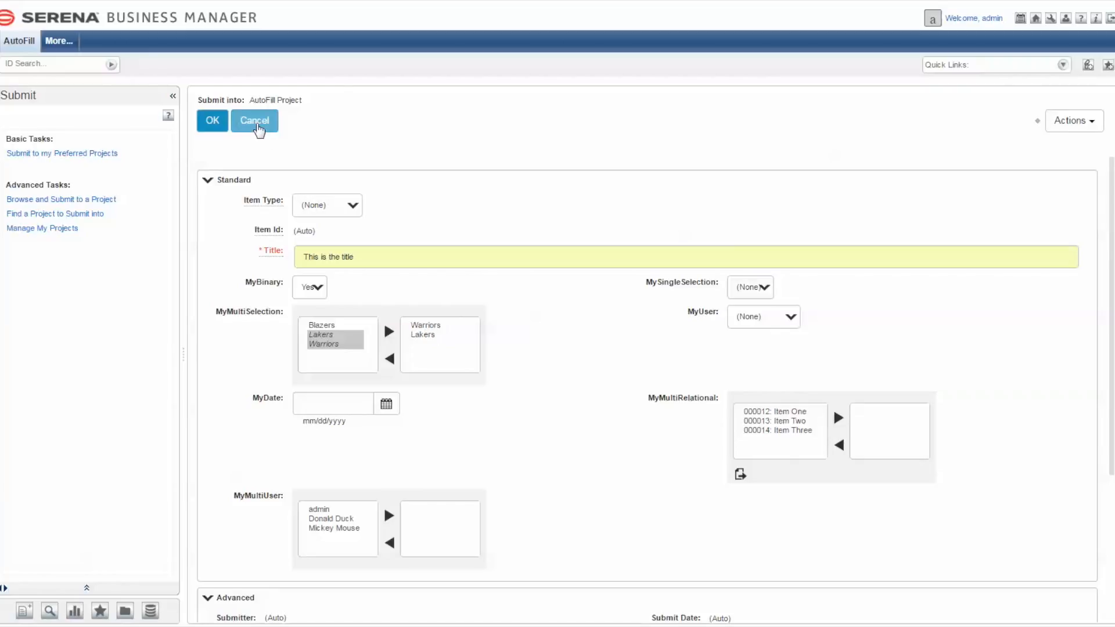
{"action": "left_click", "coordinate": [255, 122]}
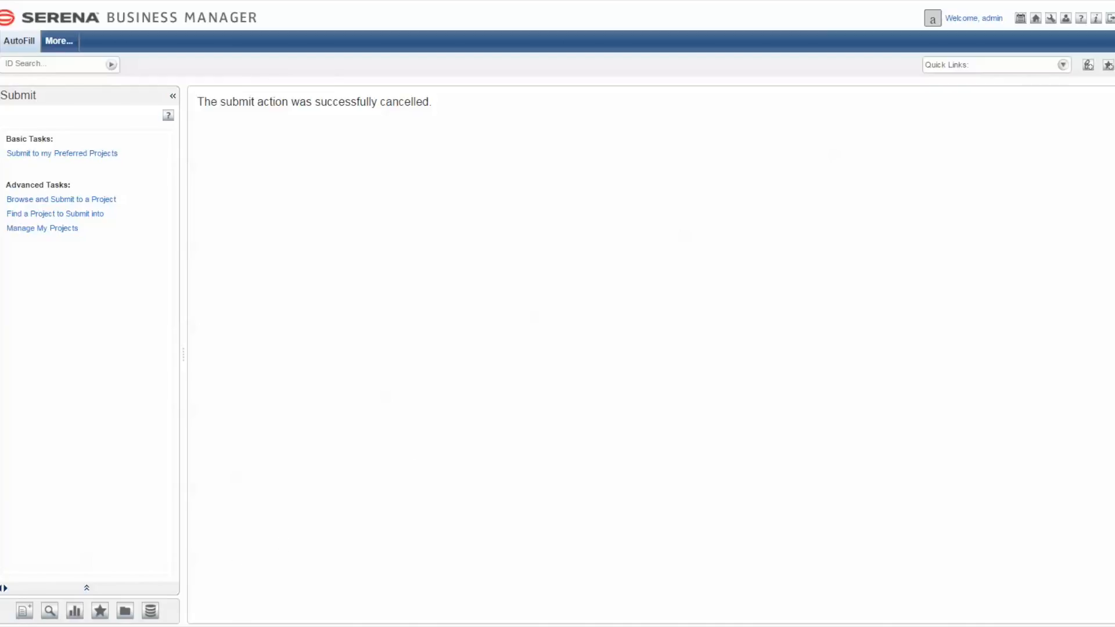
Step: Switch to TextPad and open the prefilled submit URL near the end of the document in the browser
{"action": "mouse_move", "coordinate": [193, 626]}
{"action": "left_click", "coordinate": [266, 599]}
{"action": "left_click", "coordinate": [351, 264]}
{"action": "scroll", "coordinate": [356, 277], "scroll_direction": "down", "scroll_amount": 2}
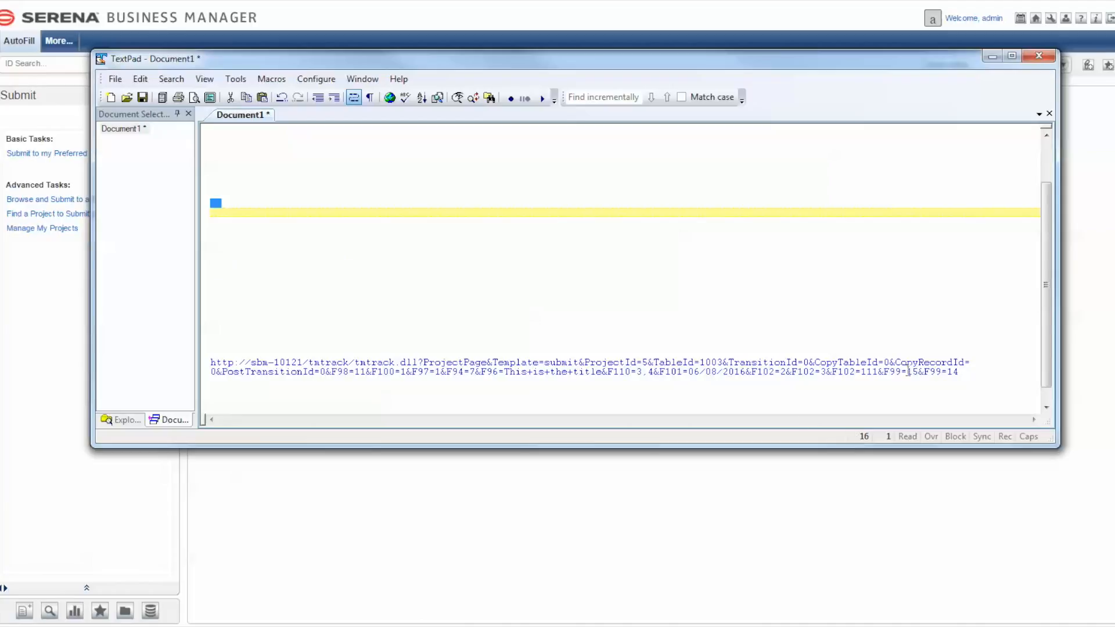
{"action": "left_click_drag", "start_coordinate": [967, 371], "coordinate": [213, 367]}
{"action": "right_click", "coordinate": [314, 367]}
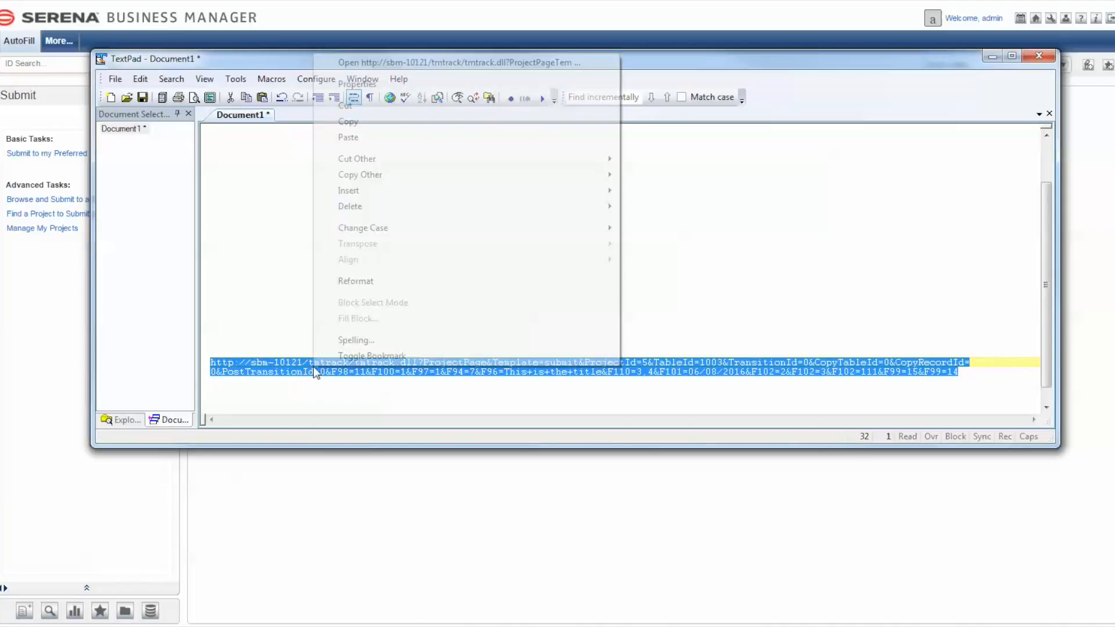
{"action": "left_click", "coordinate": [394, 63]}
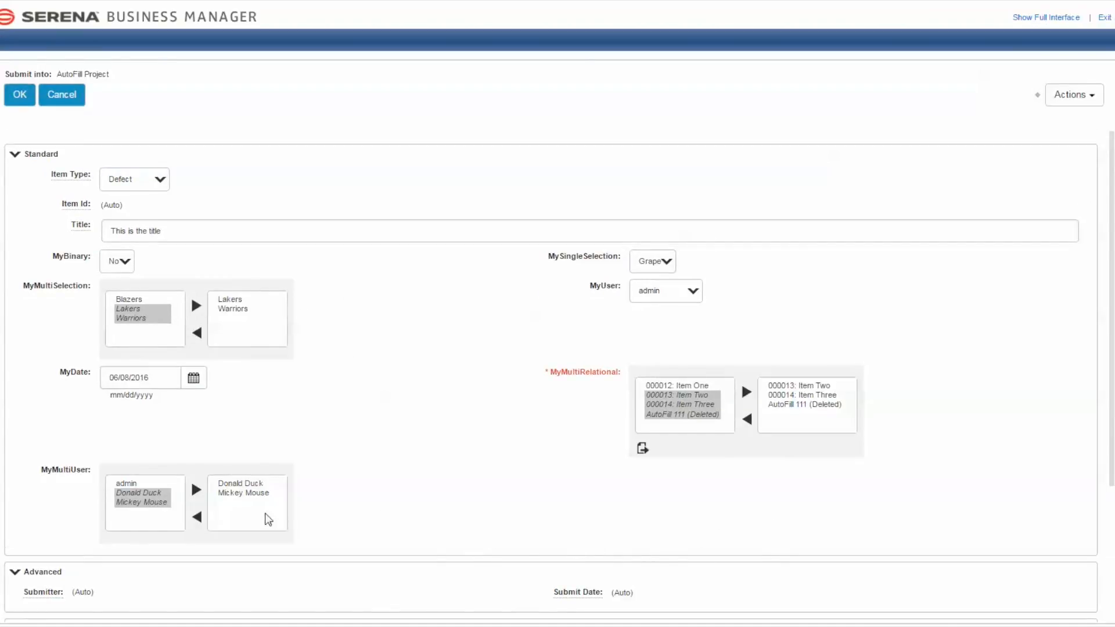
Step: Remove the AutoFill 111 (Deleted) entry from the selected MyMultiRelational items, and cancel the submission
{"action": "left_click", "coordinate": [792, 405]}
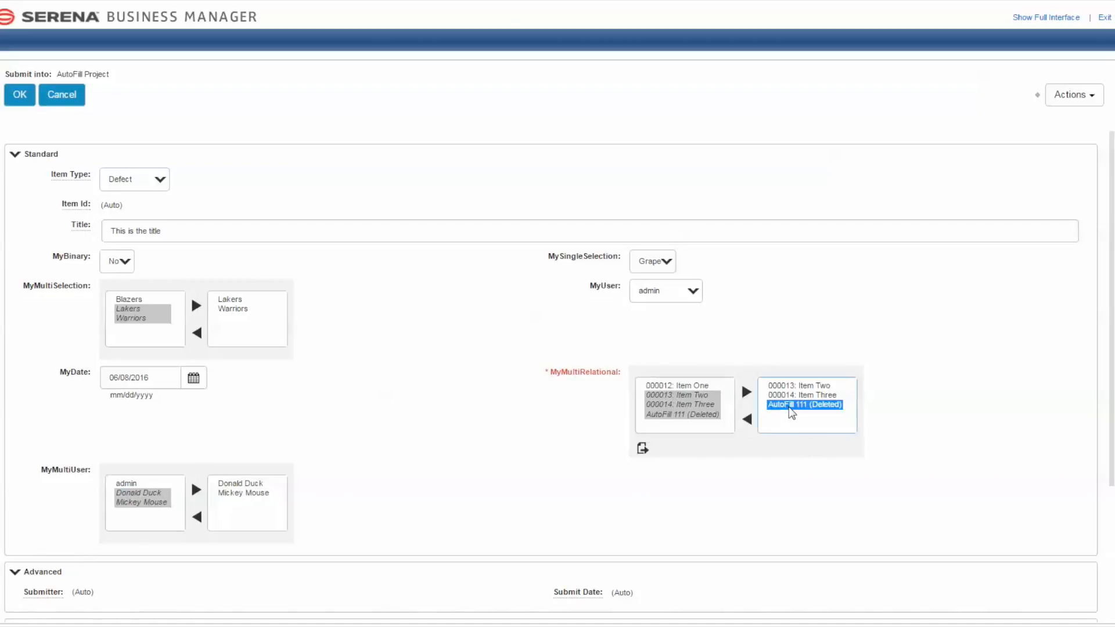
{"action": "left_click", "coordinate": [748, 423]}
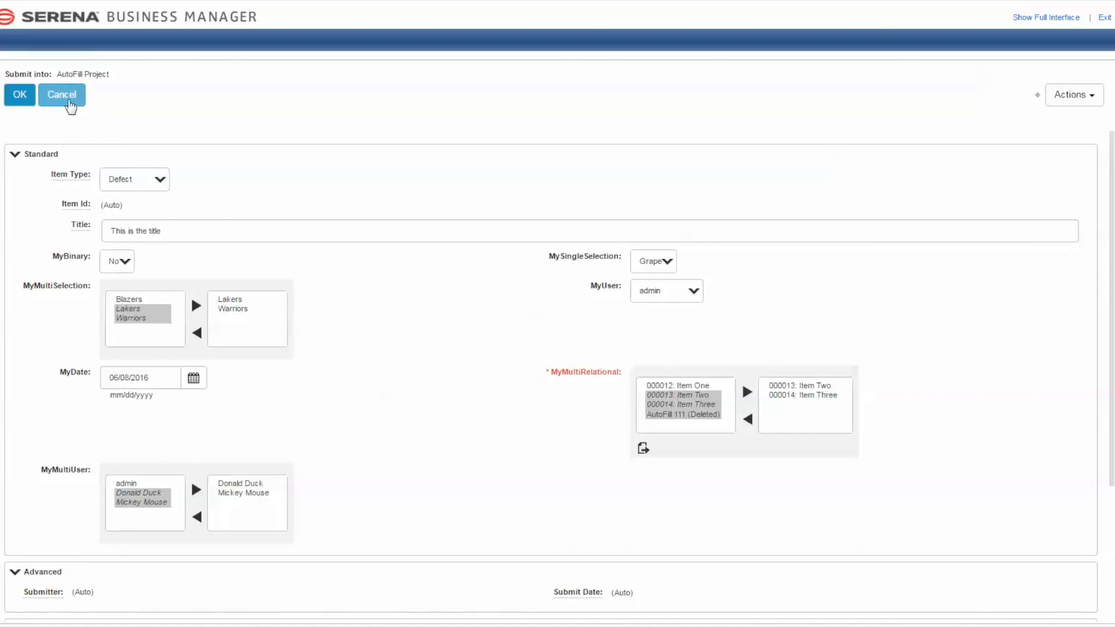
{"action": "left_click", "coordinate": [67, 104]}
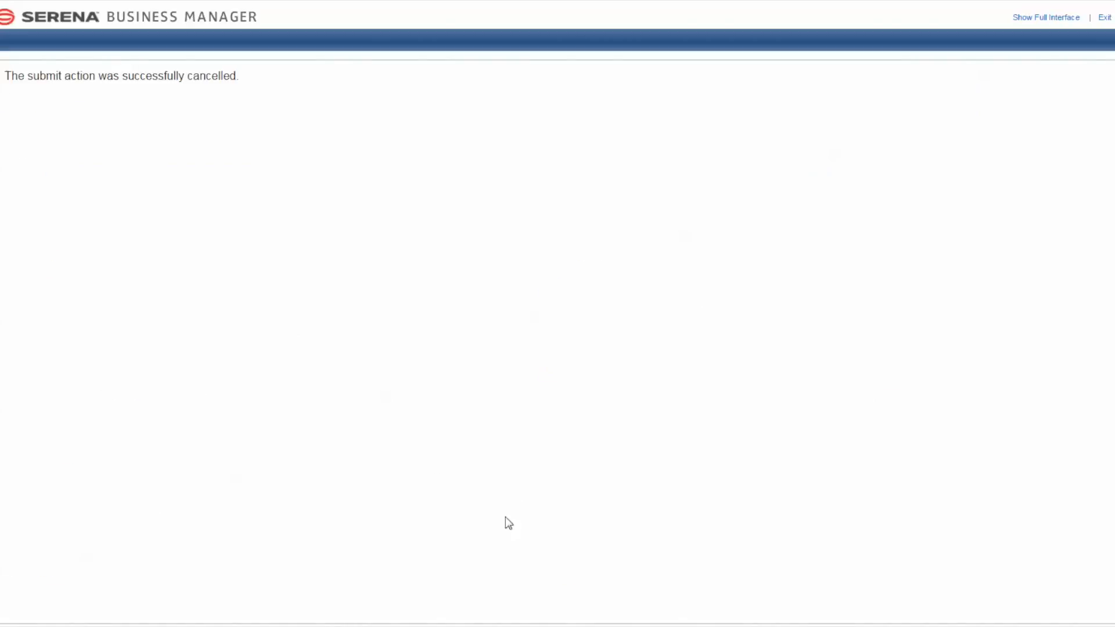
Step: Show the full interface, browse the submit tree and copy the link address of AutoFill Project
{"action": "left_click", "coordinate": [1046, 18]}
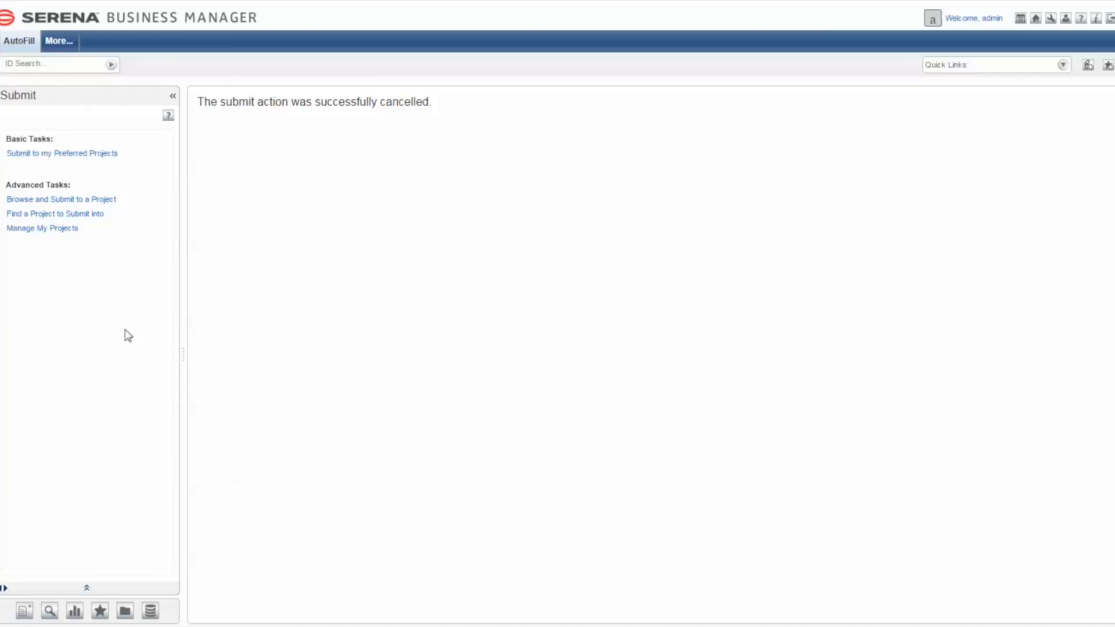
{"action": "right_click", "coordinate": [58, 155]}
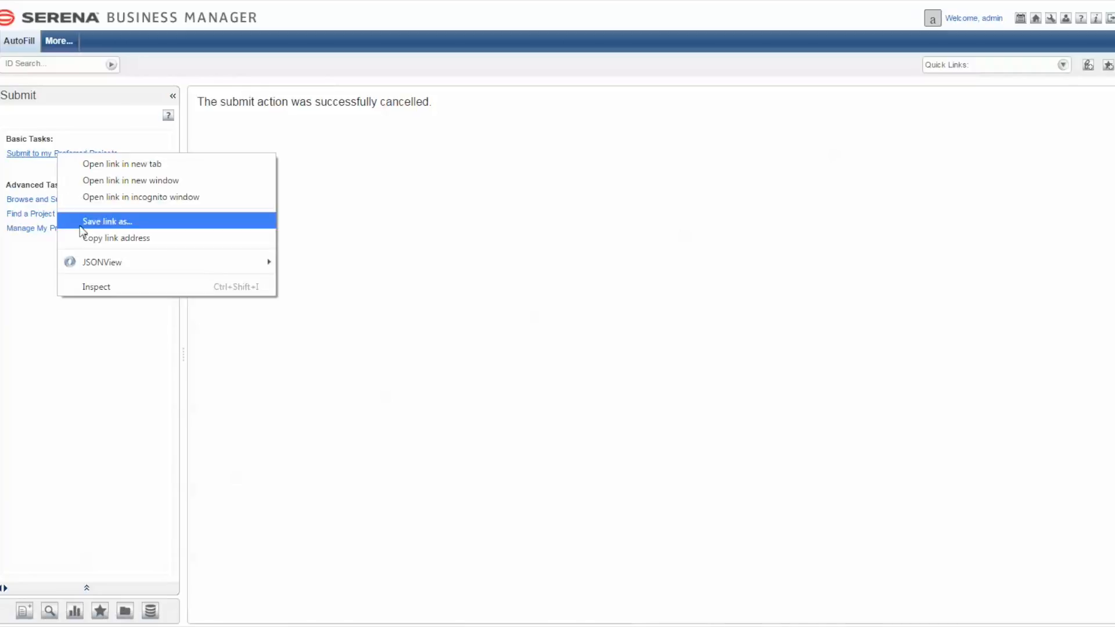
{"action": "left_click", "coordinate": [279, 355]}
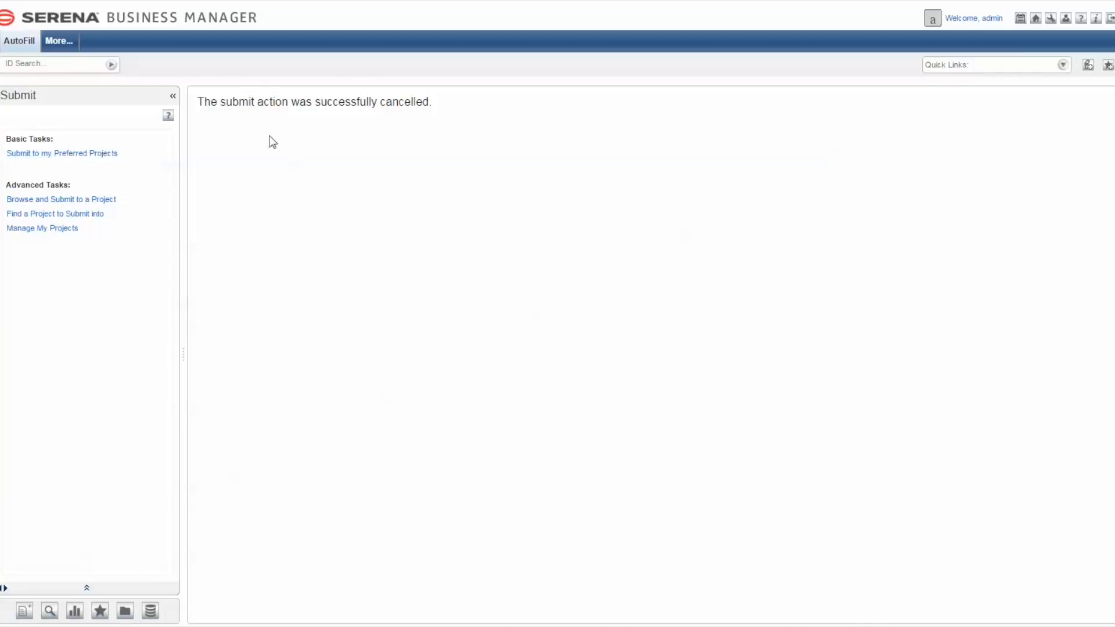
{"action": "left_click", "coordinate": [62, 201]}
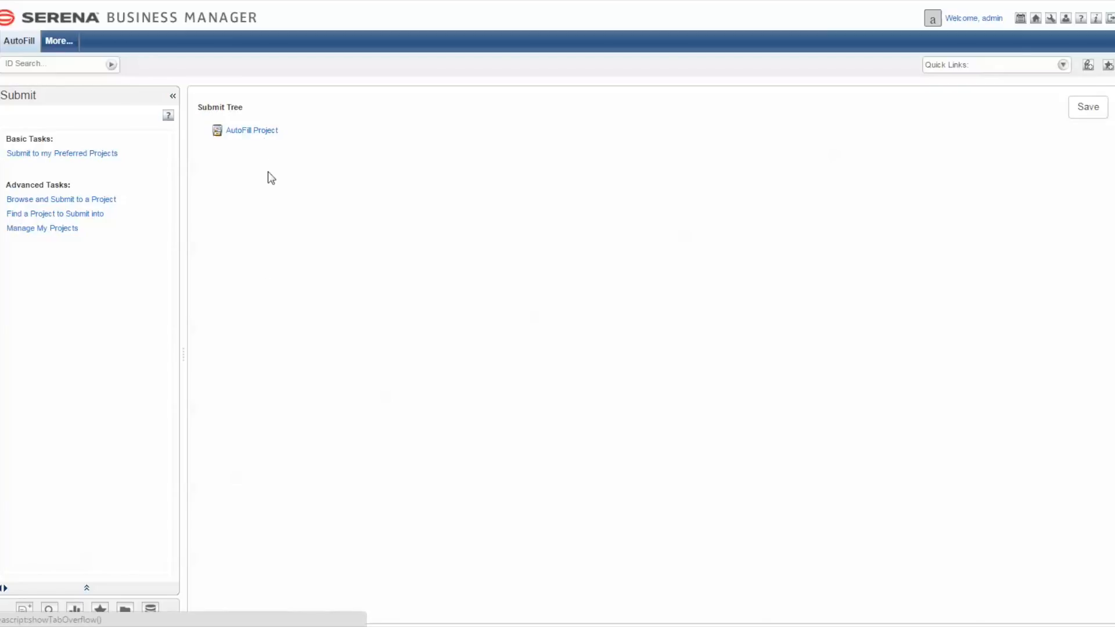
{"action": "right_click", "coordinate": [264, 130]}
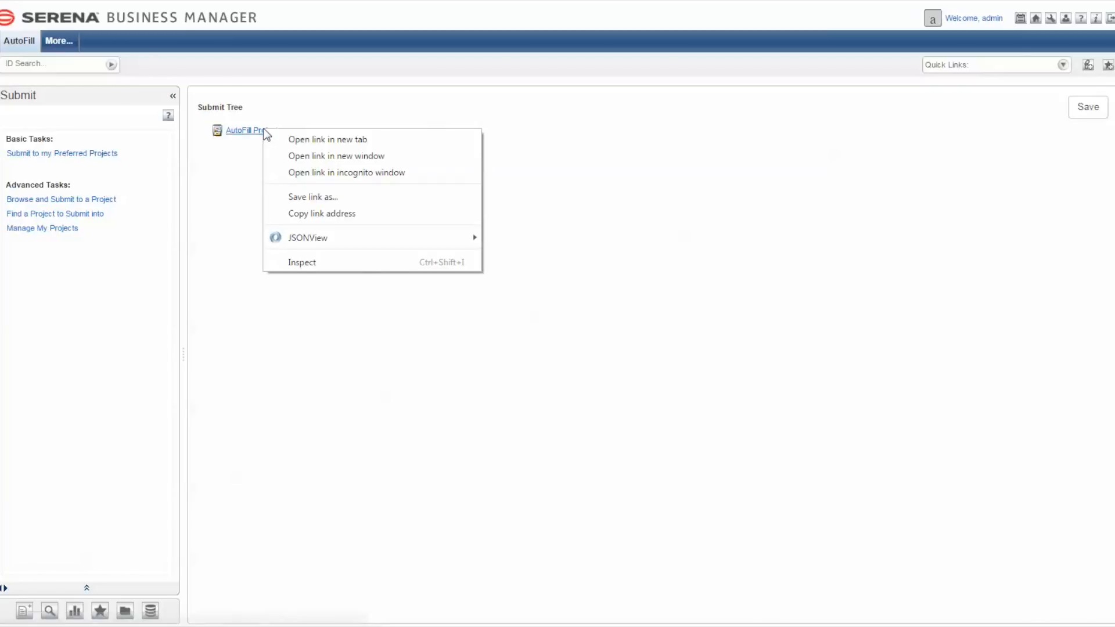
{"action": "left_click", "coordinate": [299, 215]}
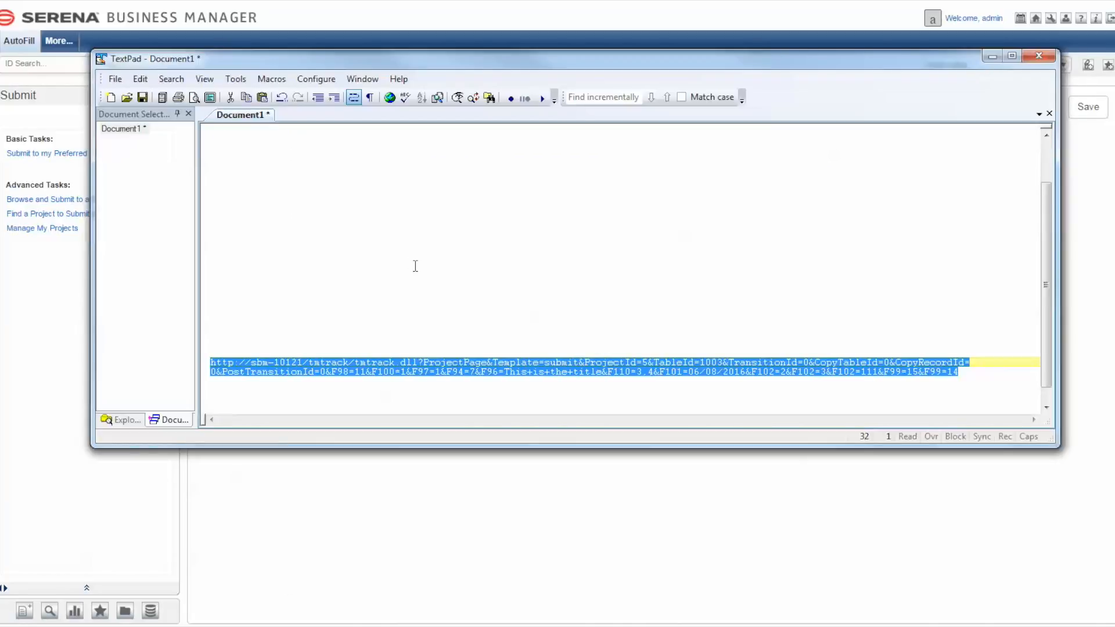
Step: In TextPad, delete the old prefilled URL and paste the copied project link near the start of the document
{"action": "key", "text": "Delete"}
{"action": "left_click", "coordinate": [244, 152]}
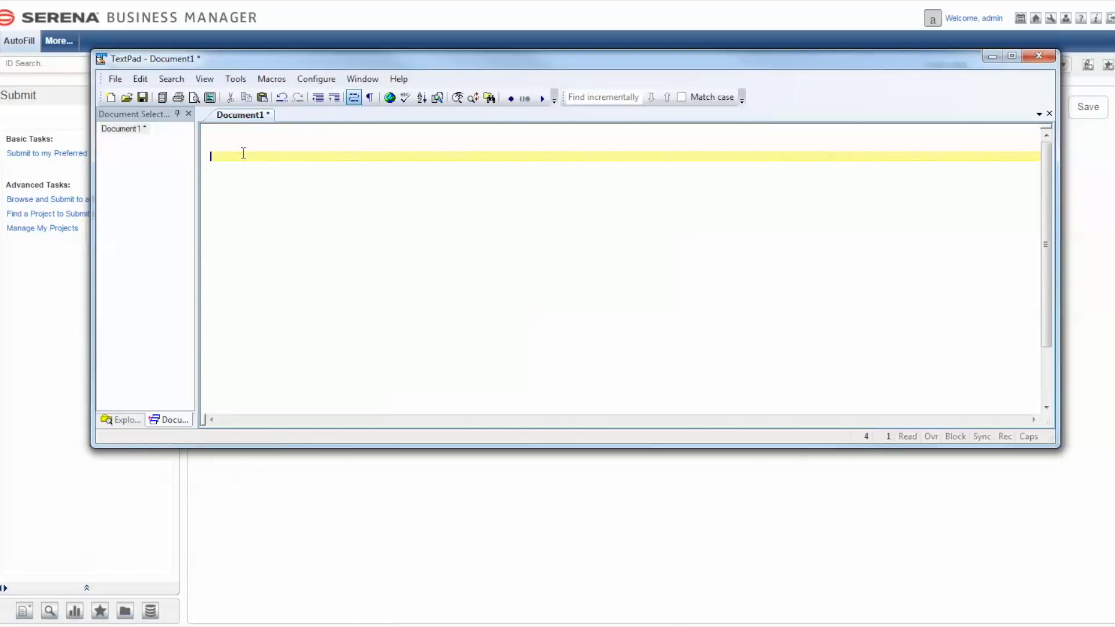
{"action": "key", "text": "ctrl+v"}
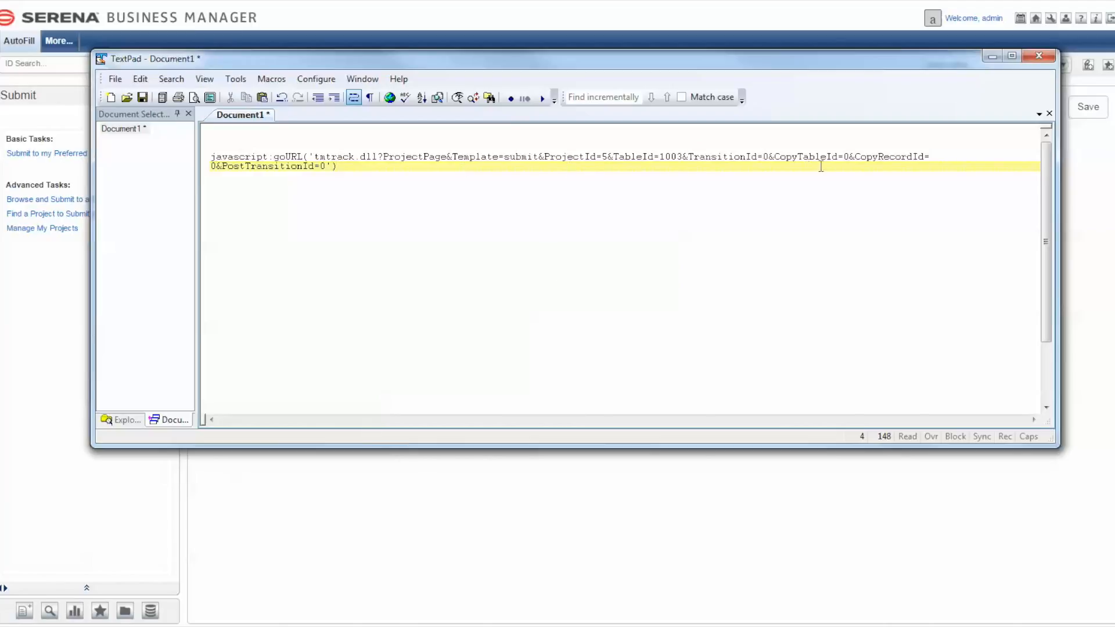
Step: Strip the leading javascript:goURL(' and the closing ') from the pasted link
{"action": "left_click_drag", "start_coordinate": [314, 157], "coordinate": [211, 157]}
{"action": "key", "text": "Delete"}
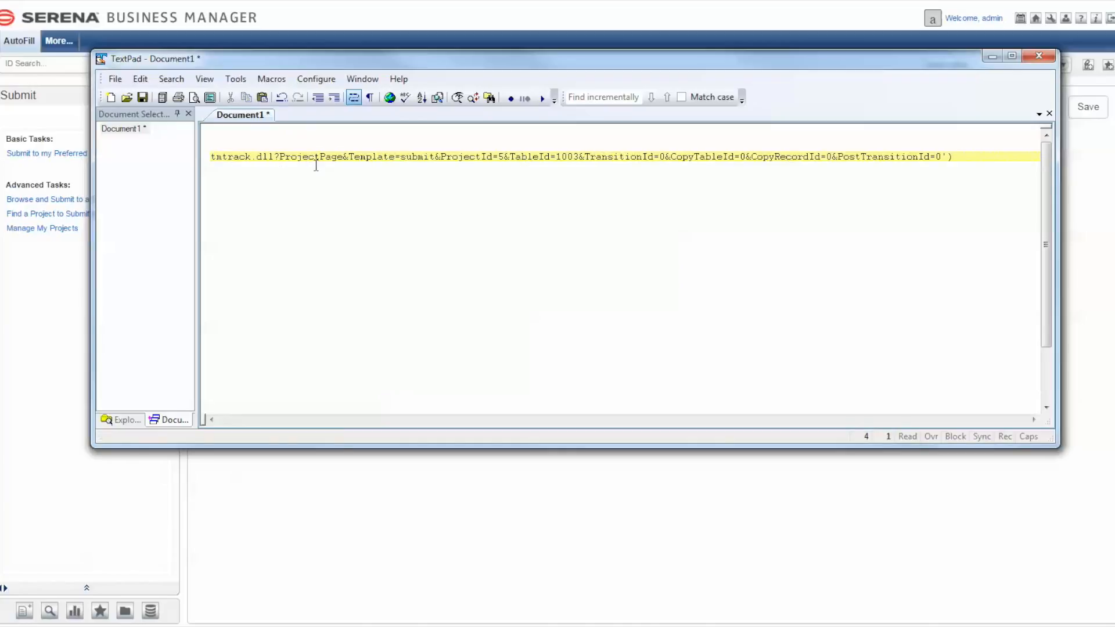
{"action": "left_click", "coordinate": [964, 158]}
{"action": "left_click", "coordinate": [214, 158]}
{"action": "type", "text": "http"}
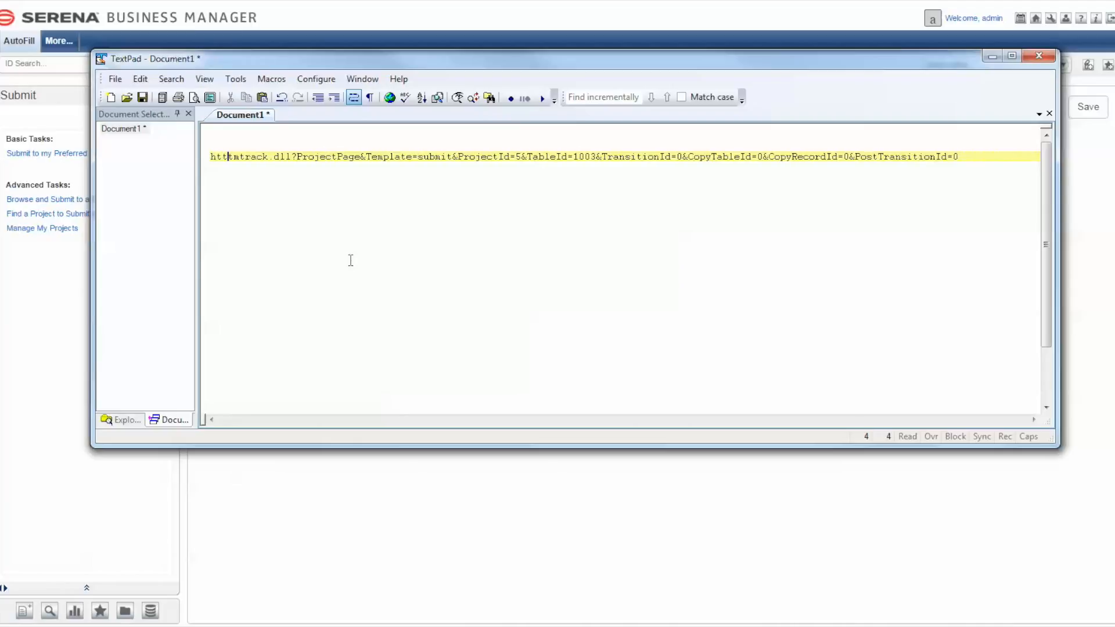
{"action": "type", "text": "://sbm"}
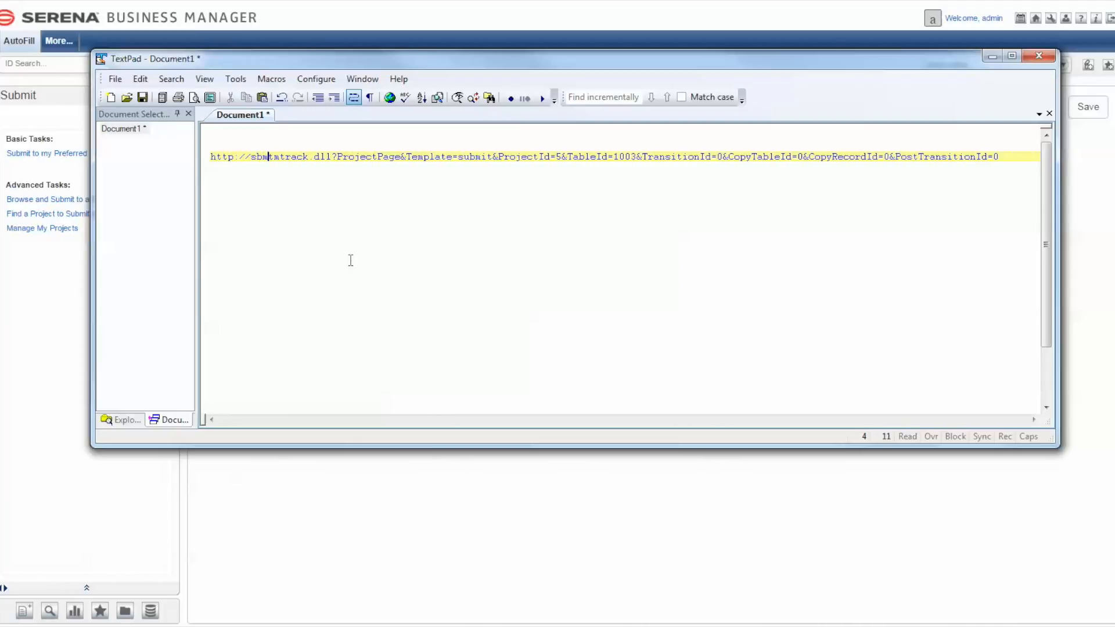
{"action": "type", "text": "-"}
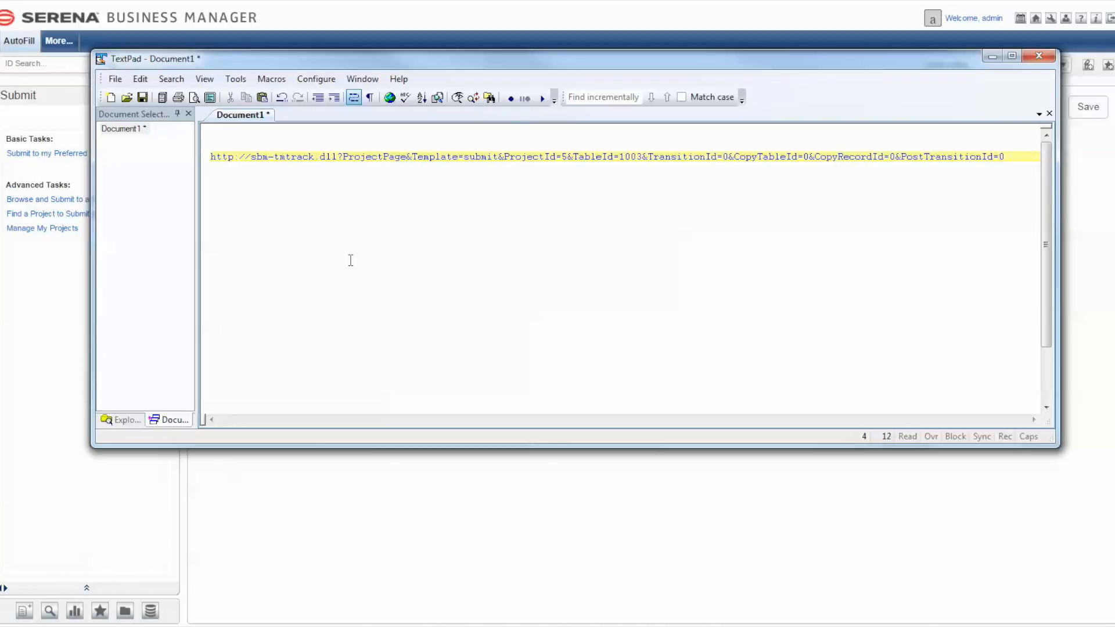
{"action": "type", "text": "10121/tmtra"}
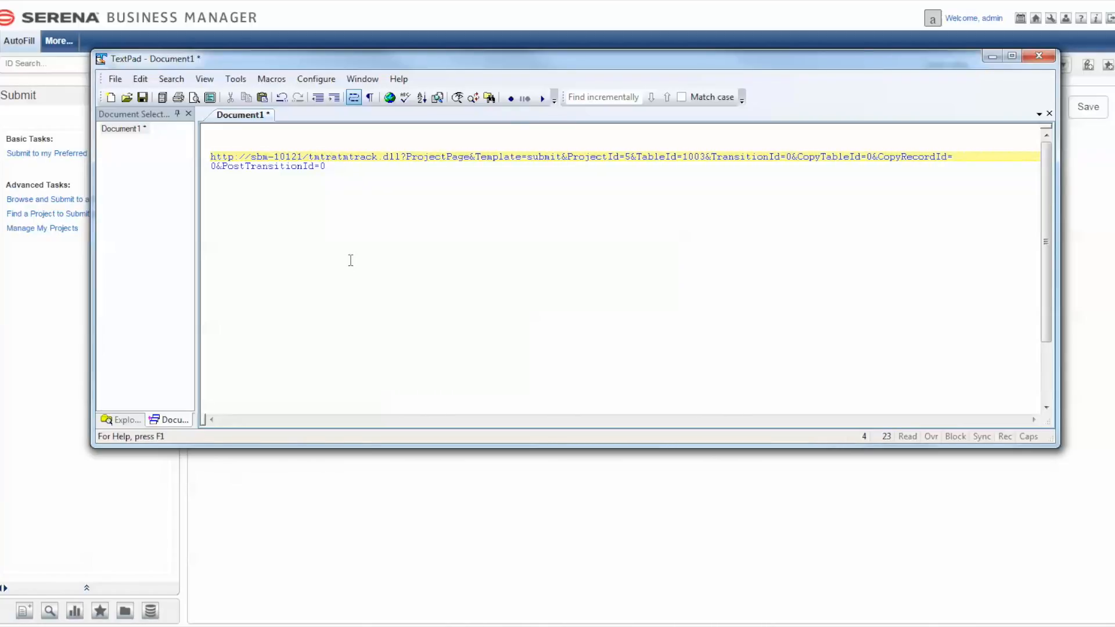
{"action": "left_click_drag", "start_coordinate": [337, 157], "coordinate": [311, 183]}
{"action": "left_click", "coordinate": [336, 155]}
{"action": "type", "text": "ck/"}
Step: Open the completed submit URL from TextPad in the browser
{"action": "left_click_drag", "start_coordinate": [326, 166], "coordinate": [197, 156]}
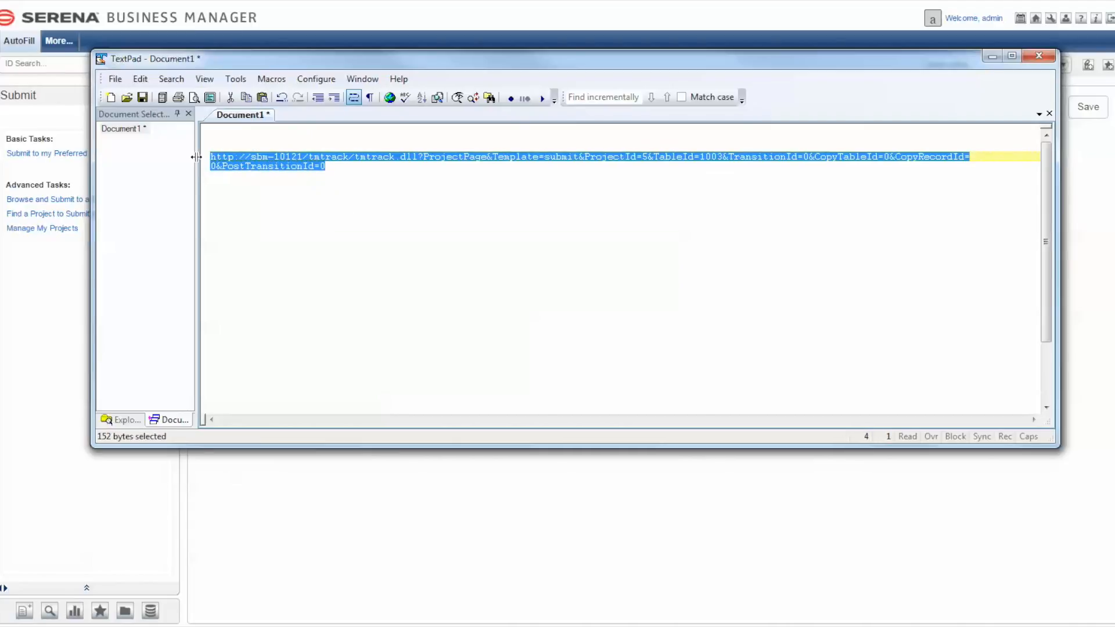
{"action": "right_click", "coordinate": [270, 163]}
{"action": "left_click", "coordinate": [343, 172]}
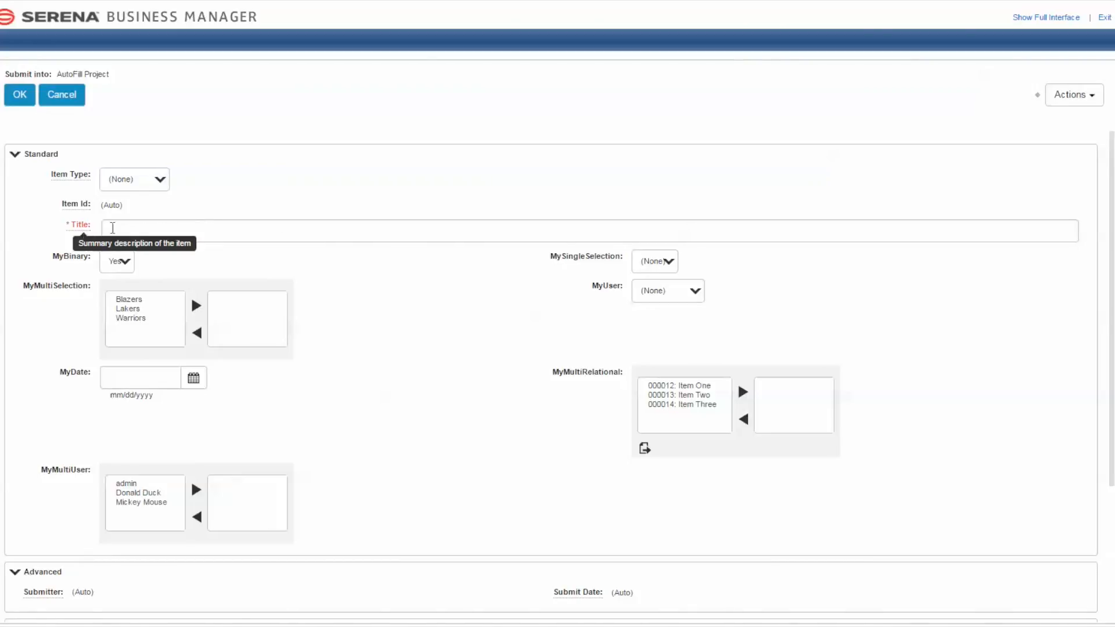
Step: Inspect the HTML element of the Title field to find its field name, enlarging the developer tools area
{"action": "right_click", "coordinate": [154, 231]}
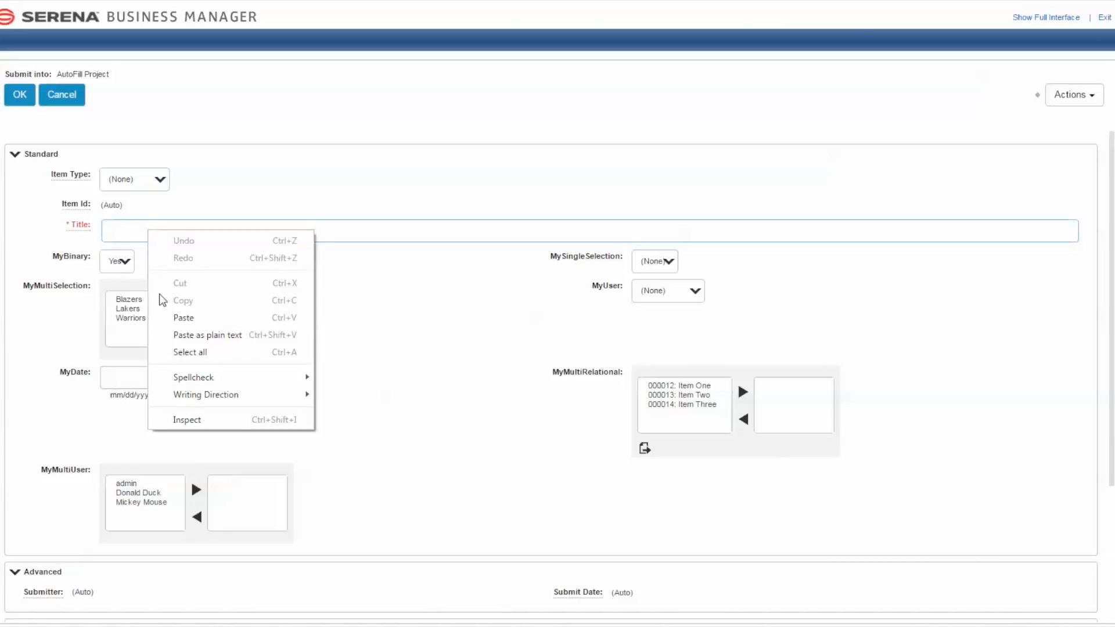
{"action": "left_click", "coordinate": [186, 419]}
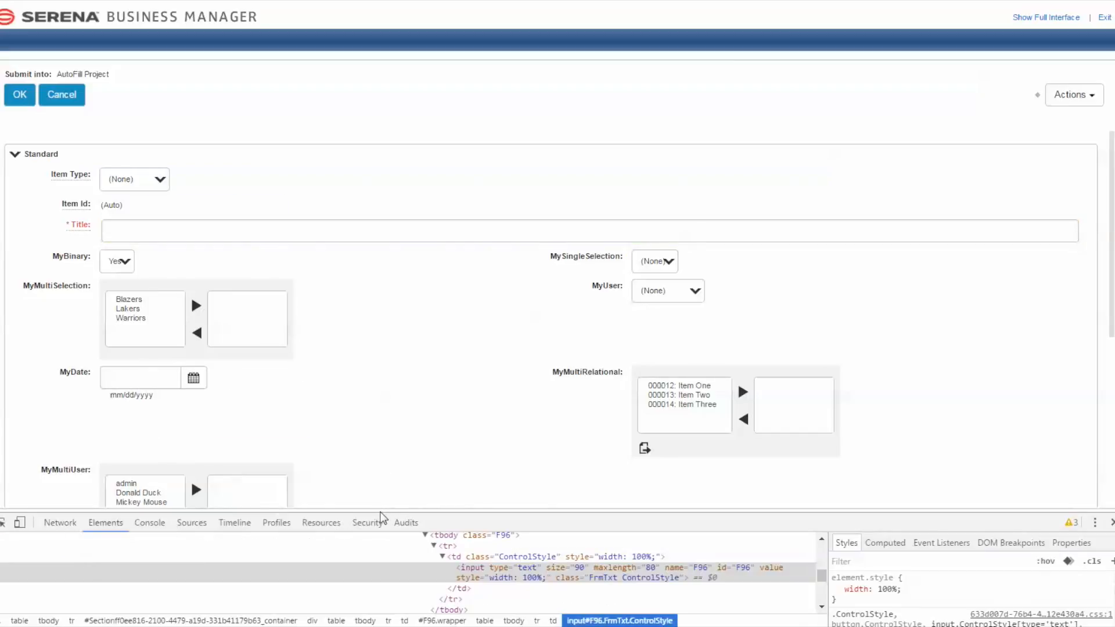
{"action": "left_click_drag", "start_coordinate": [378, 510], "coordinate": [378, 285]}
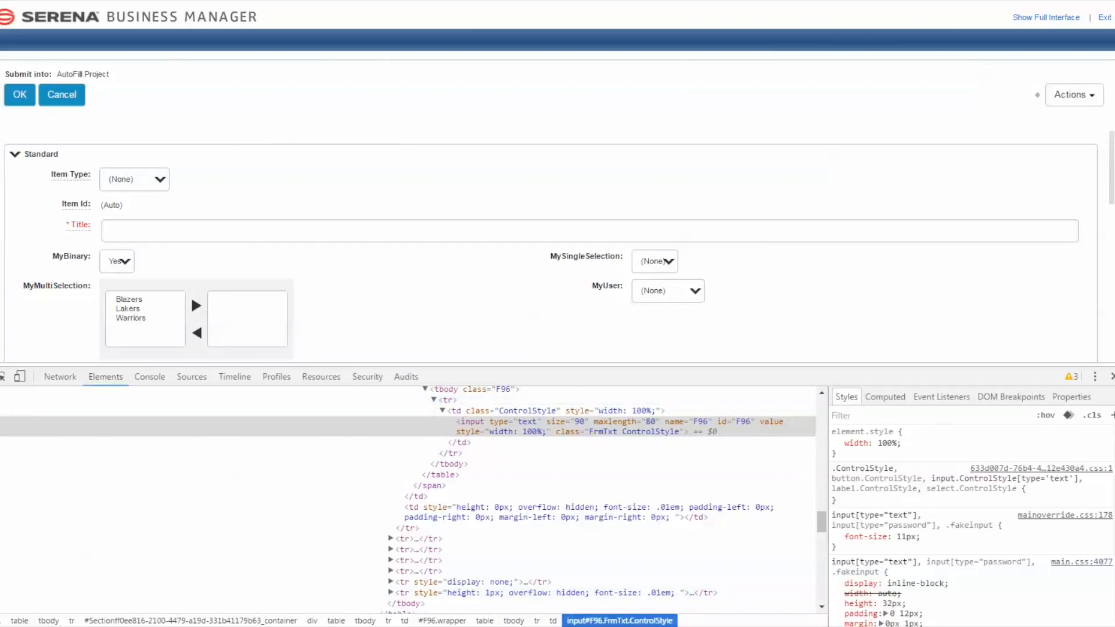
Step: In TextPad, append an & parameter for the Title field with a value ending in the+Demo, and return to the browser form
{"action": "left_click", "coordinate": [229, 575]}
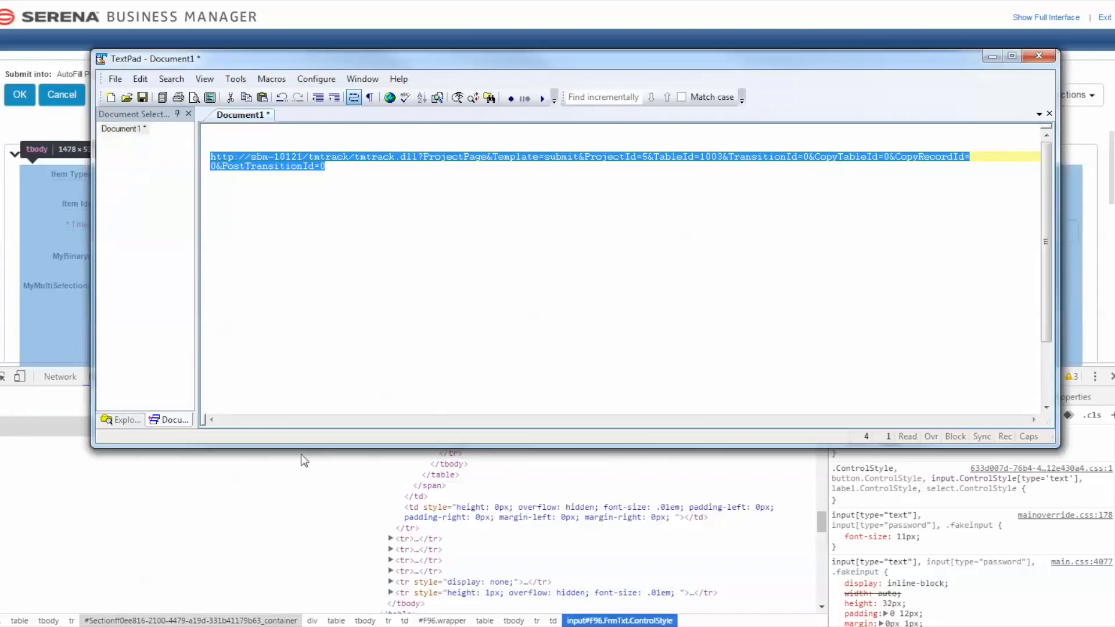
{"action": "left_click", "coordinate": [331, 167]}
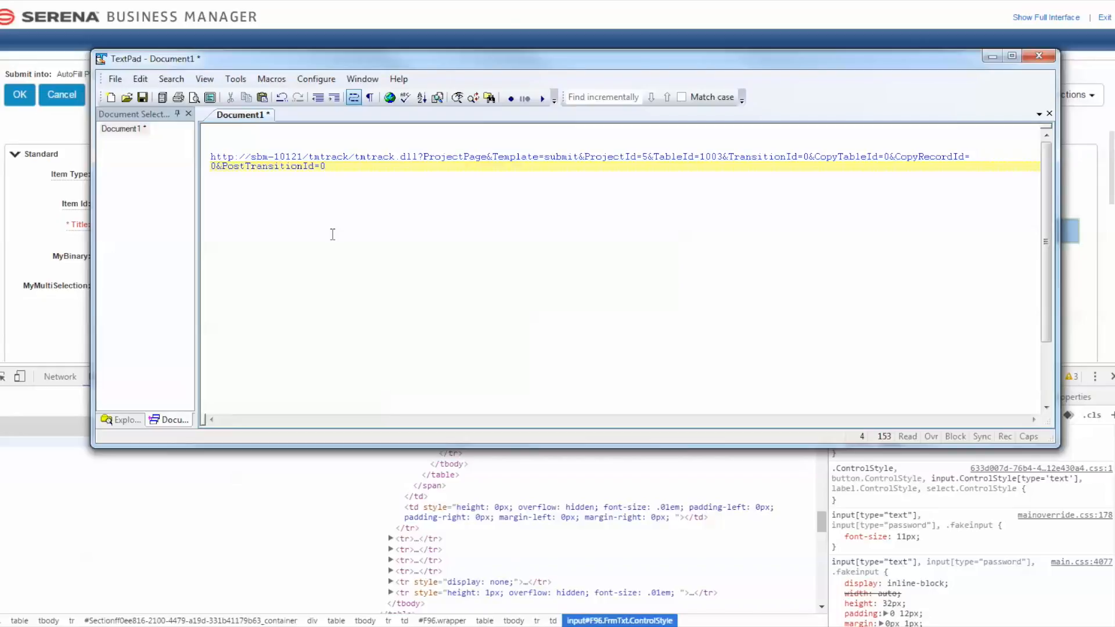
{"action": "type", "text": "&"}
{"action": "type", "text": "the+Demo"}
{"action": "left_click", "coordinate": [796, 20]}
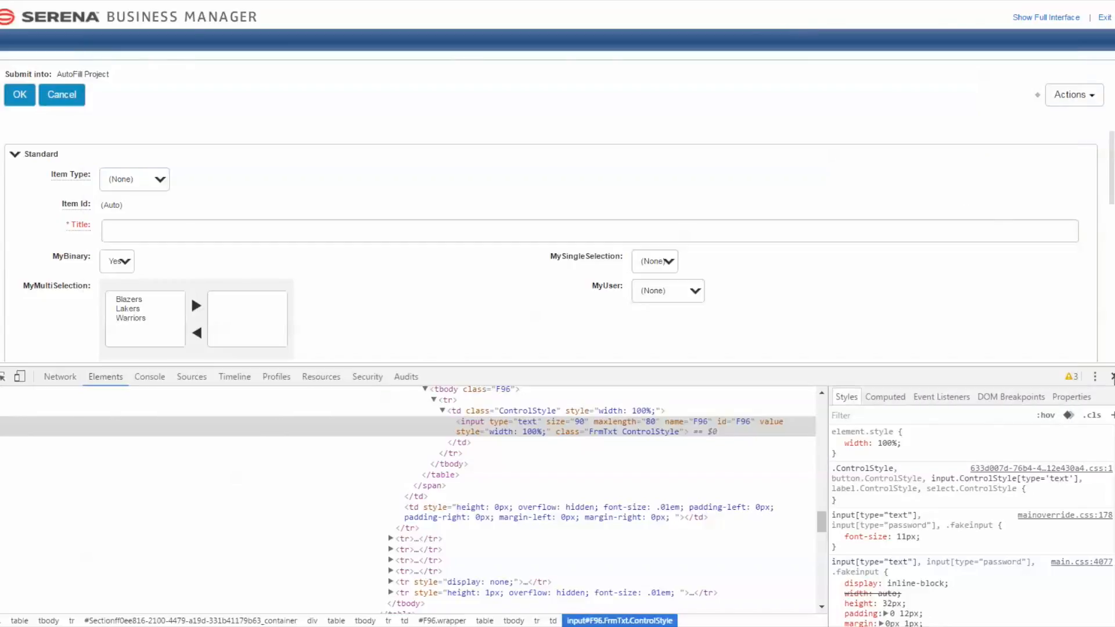
Step: Close the developer tools and discard the open AutoFill Project submit form
{"action": "left_click", "coordinate": [1112, 376]}
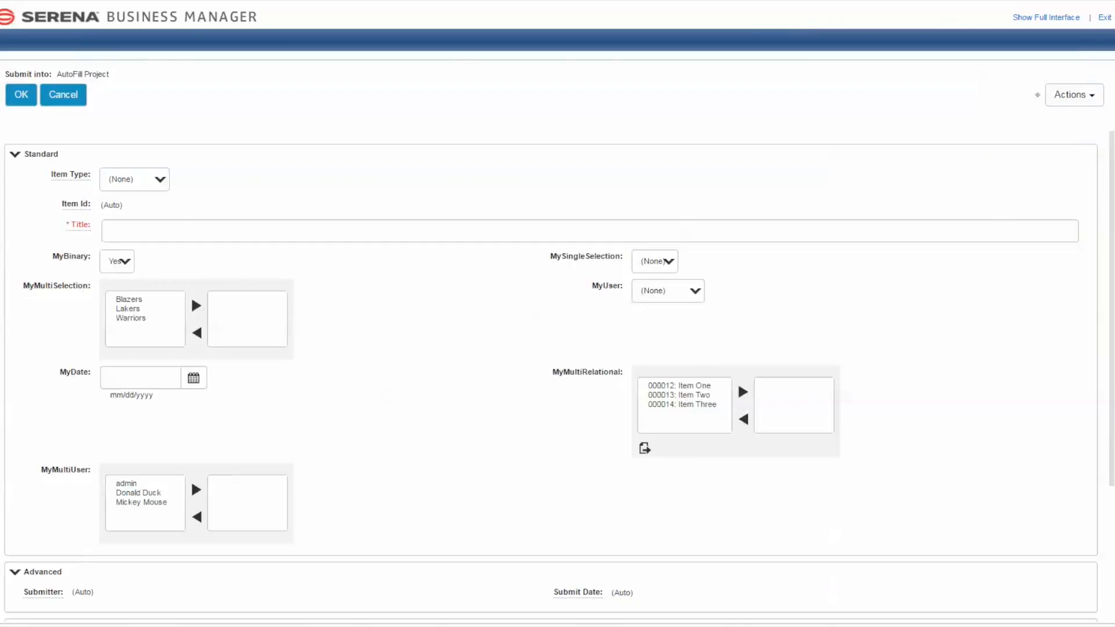
{"action": "left_click", "coordinate": [1044, 23]}
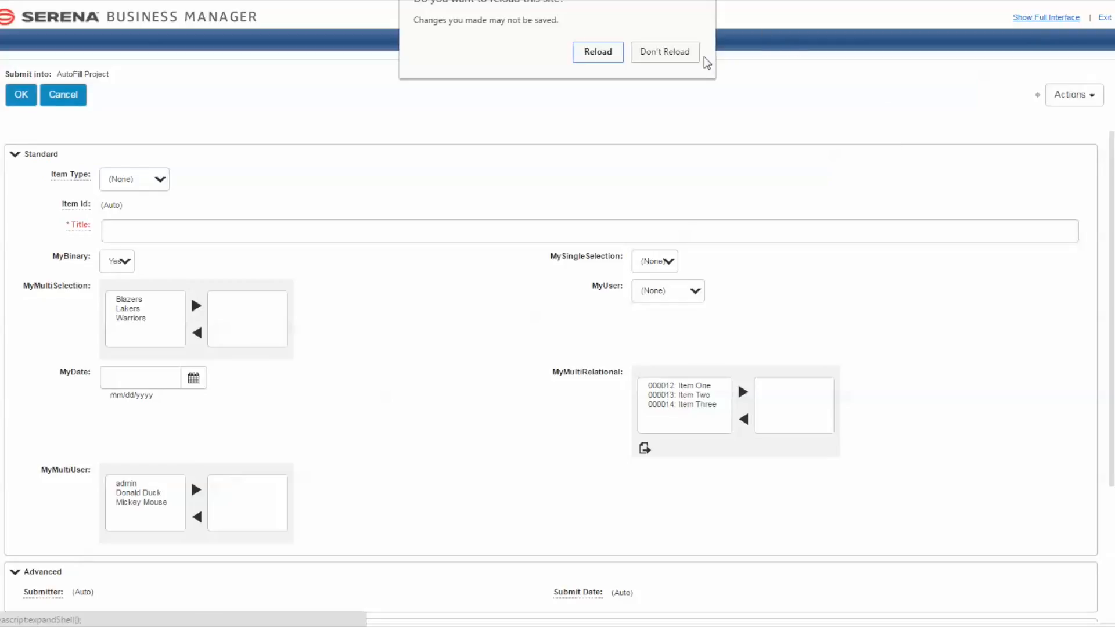
{"action": "left_click", "coordinate": [599, 53]}
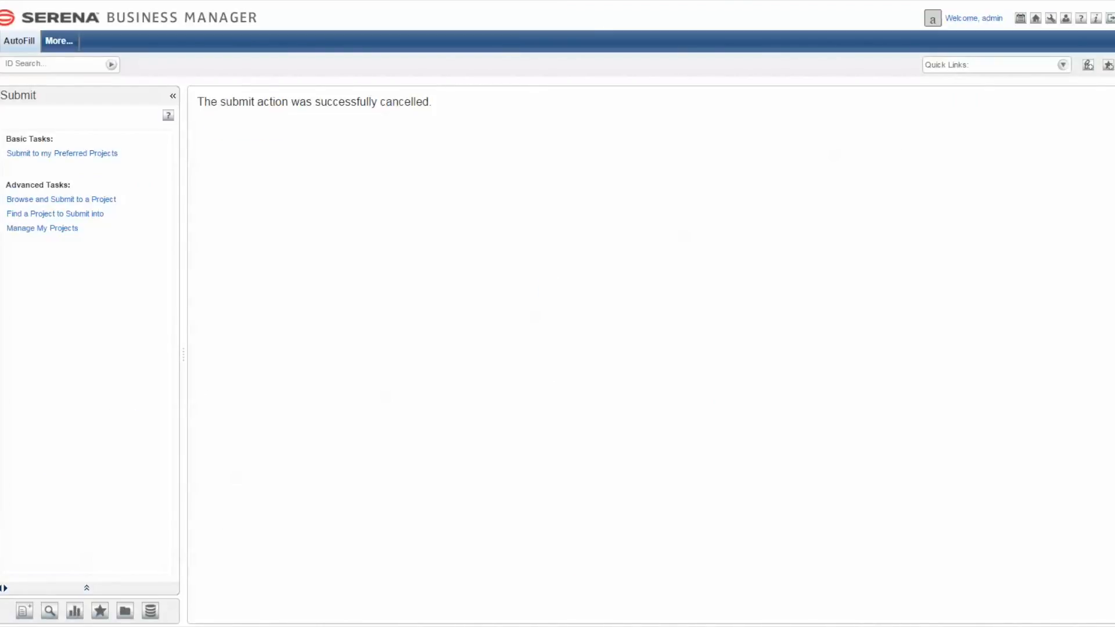
Step: Open the submit URL containing F96=From+the+Demo from TextPad in the browser and check the Title field
{"action": "key", "text": "alt+Tab"}
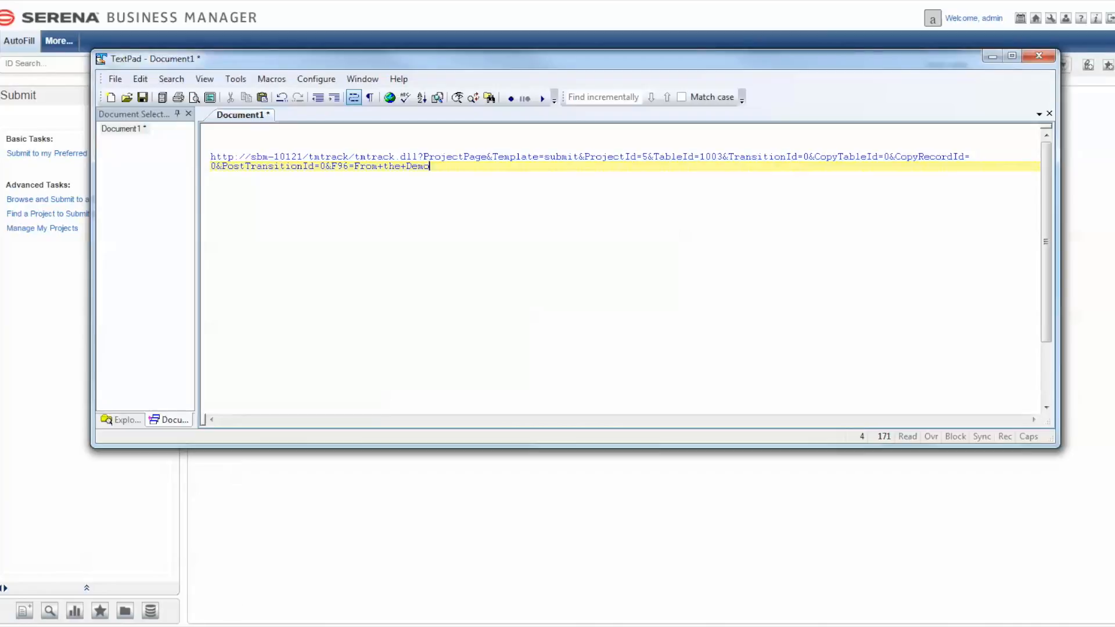
{"action": "left_click_drag", "start_coordinate": [431, 168], "coordinate": [210, 157]}
{"action": "right_click", "coordinate": [245, 163]}
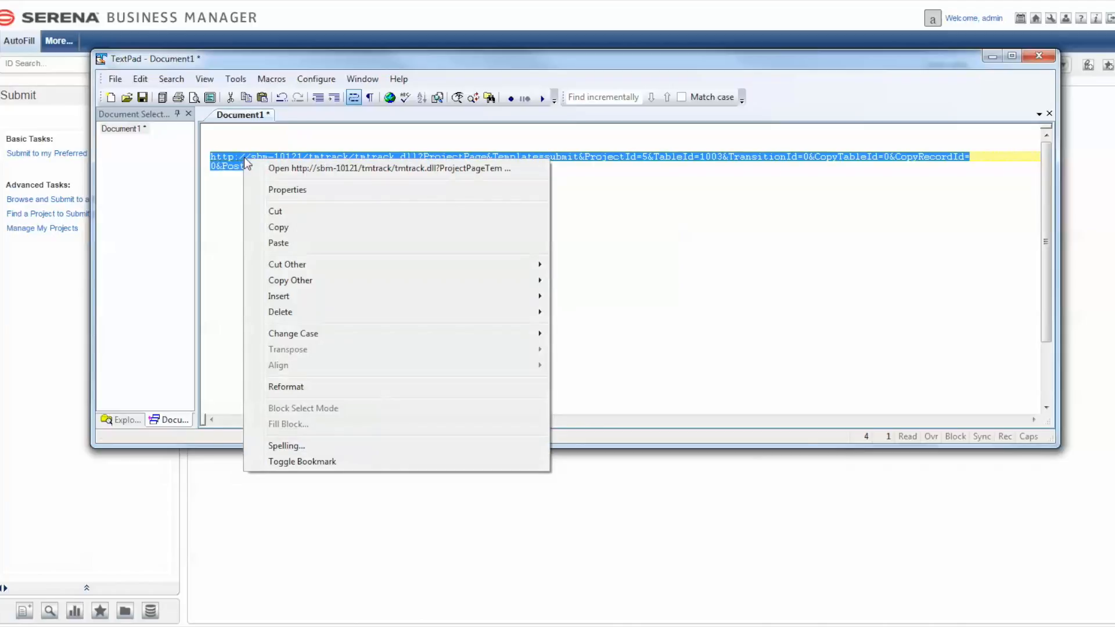
{"action": "left_click", "coordinate": [286, 168]}
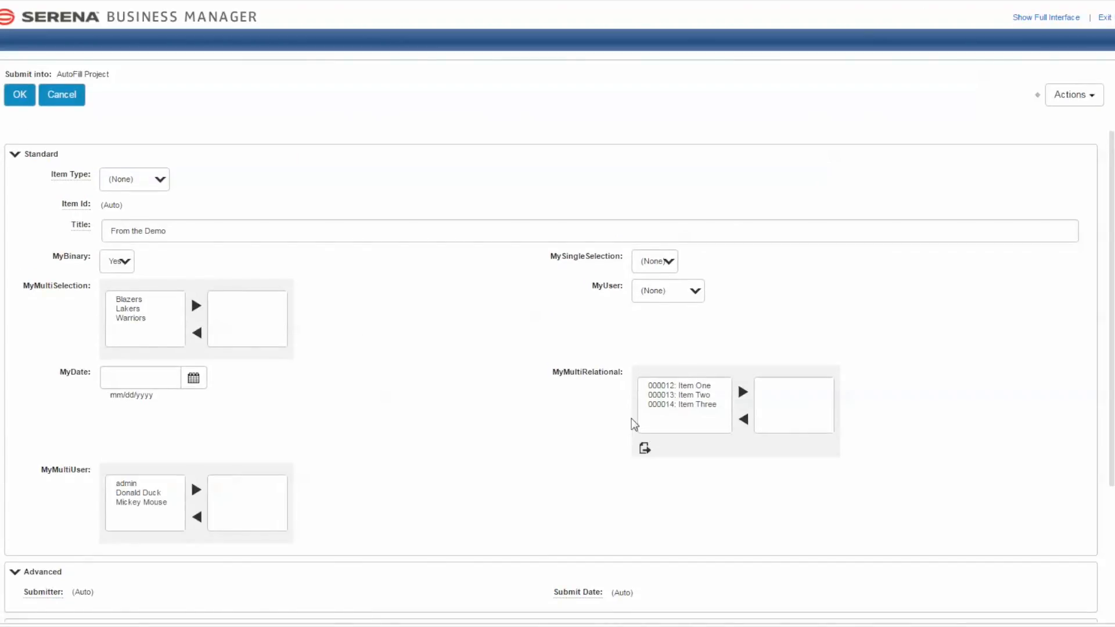
{"action": "left_click_drag", "start_coordinate": [110, 230], "coordinate": [231, 256]}
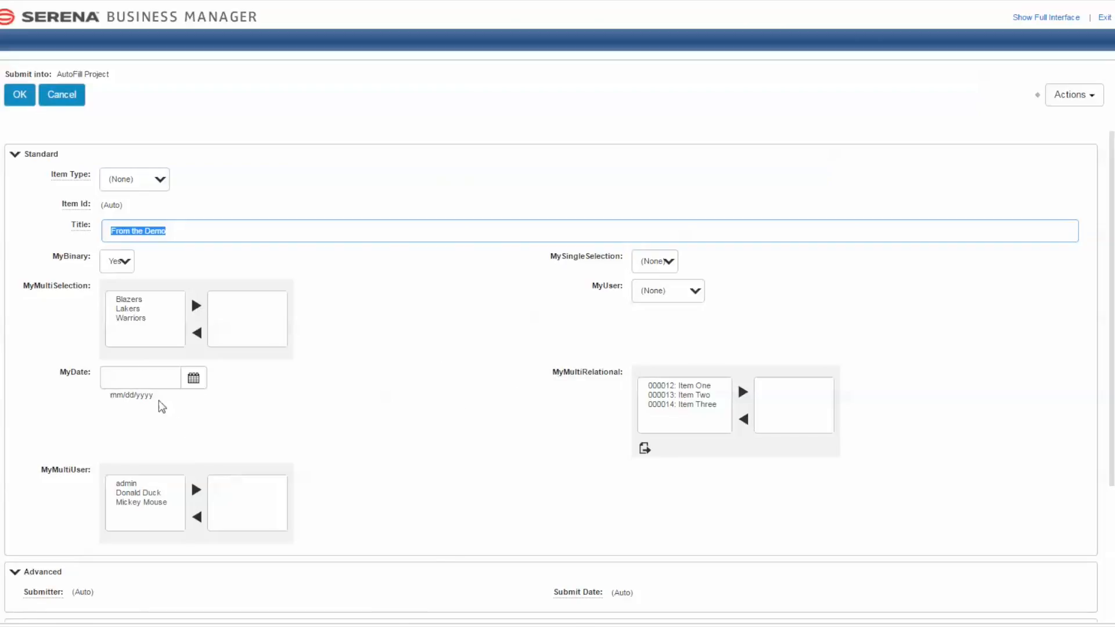
Step: Inspect the MyDate field's HTML element for its field name and append &F101= to the URL in TextPad
{"action": "right_click", "coordinate": [123, 380]}
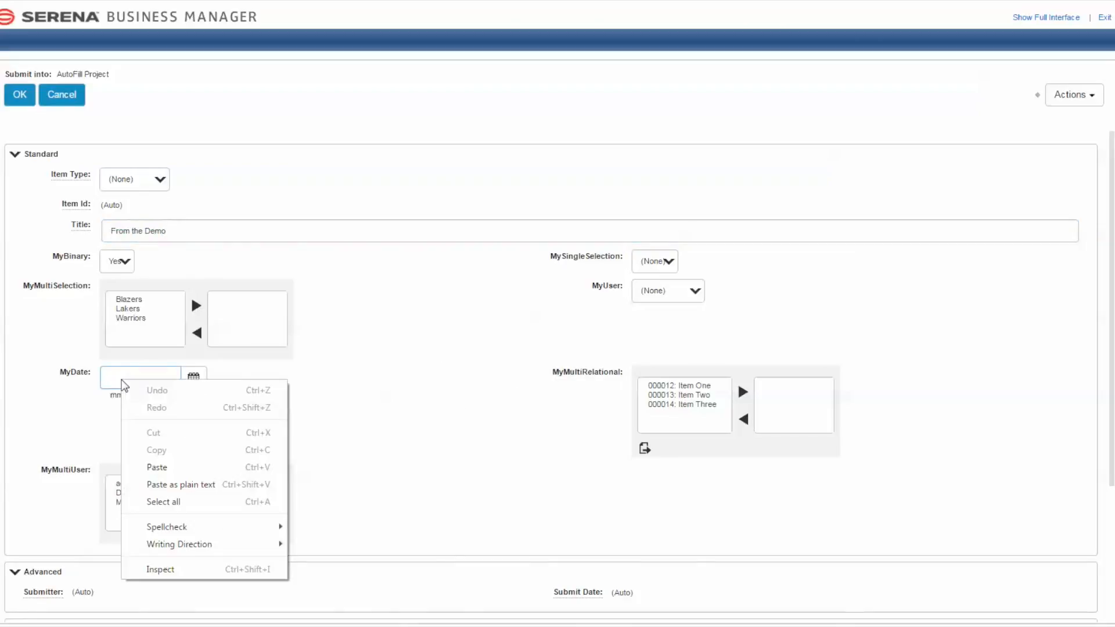
{"action": "left_click", "coordinate": [165, 568]}
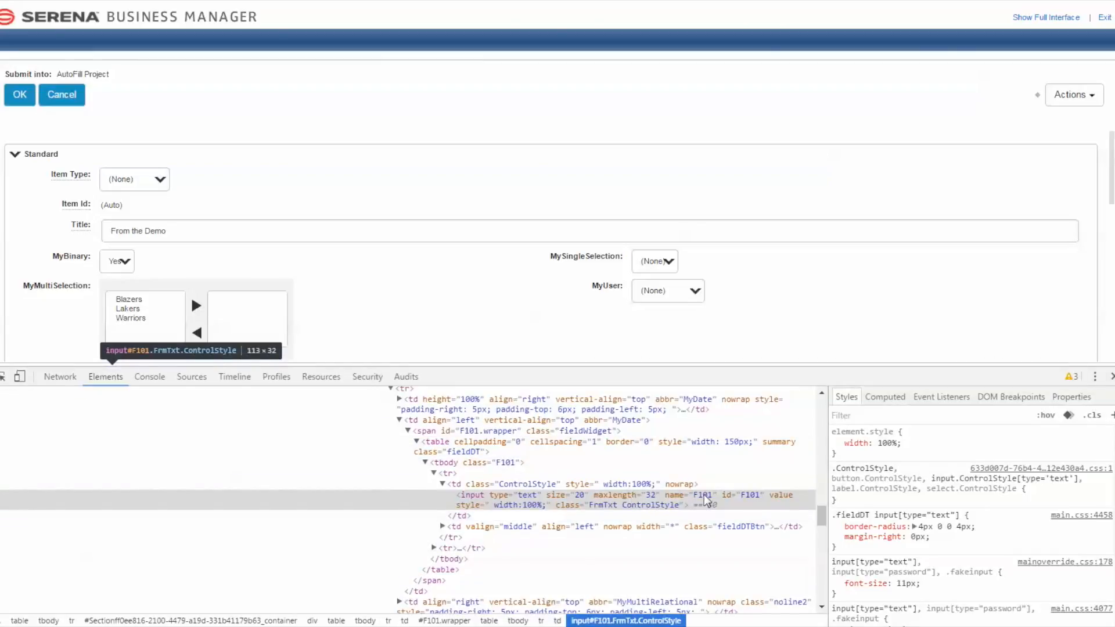
{"action": "key", "text": "alt+Tab"}
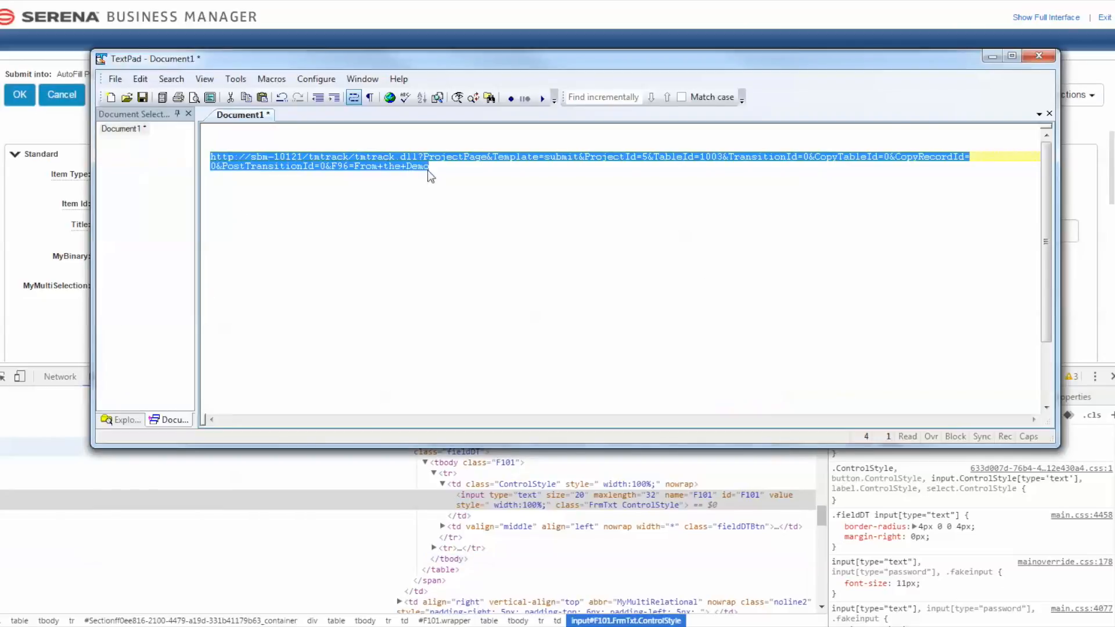
{"action": "left_click", "coordinate": [452, 191]}
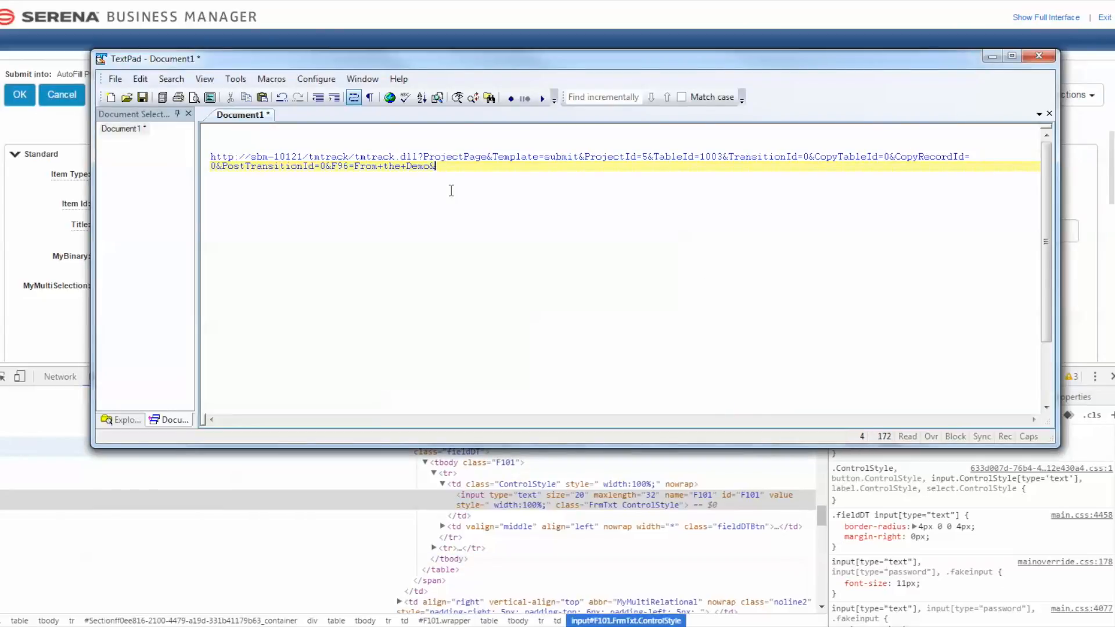
{"action": "type", "text": "101="}
Step: Copy the date 06/08/2016 from the sample URL further down the document and paste it as the F101 value
{"action": "scroll", "coordinate": [405, 290], "scroll_direction": "down", "scroll_amount": 2}
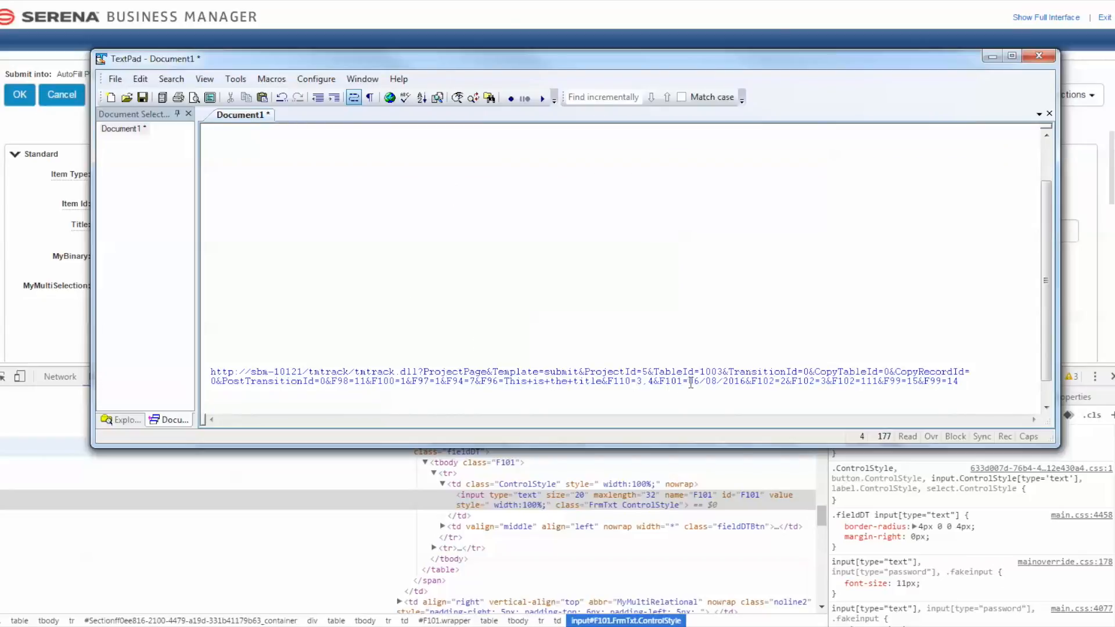
{"action": "left_click_drag", "start_coordinate": [688, 381], "coordinate": [745, 383]}
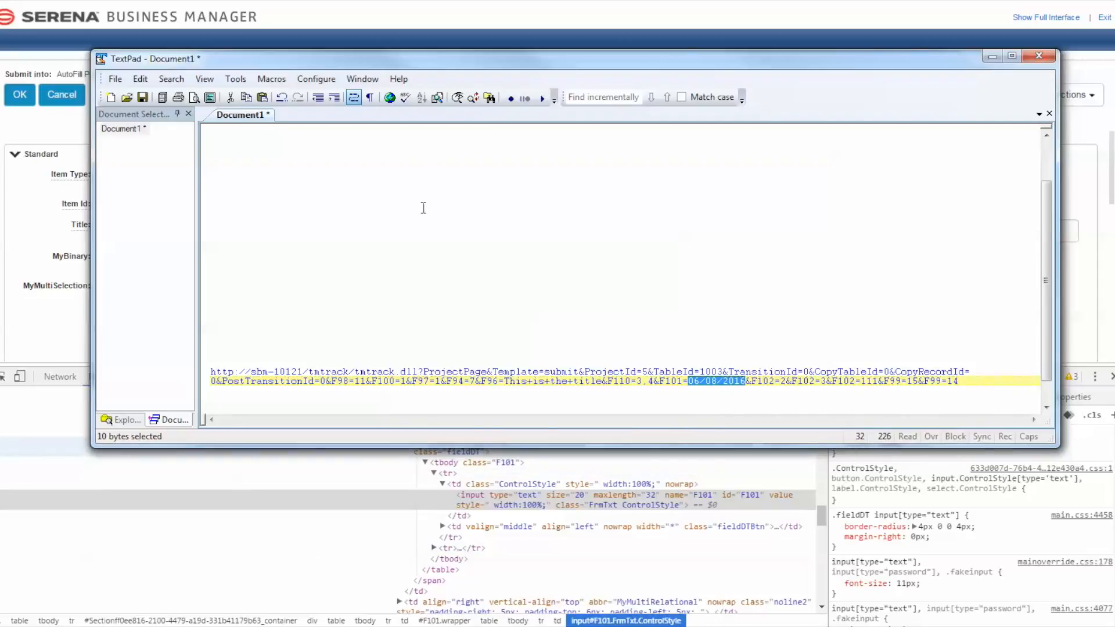
{"action": "scroll", "coordinate": [424, 207], "scroll_direction": "up", "scroll_amount": 2}
{"action": "left_click", "coordinate": [477, 167]}
{"action": "key", "text": "ctrl+v"}
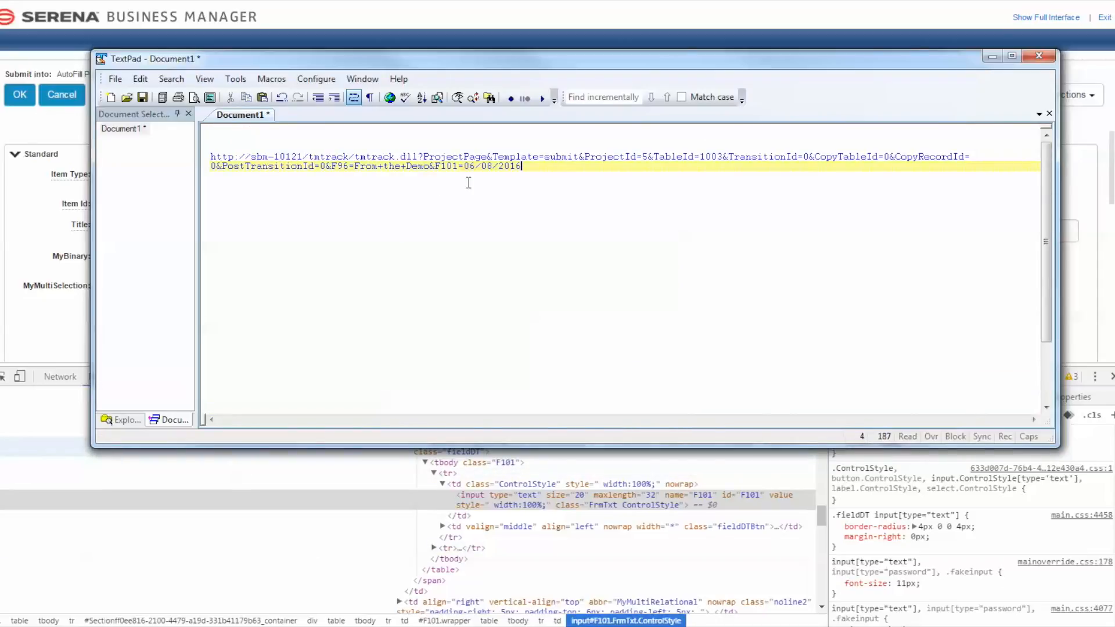
Step: In the browser form, add Donald Duck and Mickey Mouse to MyMultiUser and inspect the HTML of the added entries
{"action": "left_click", "coordinate": [61, 320]}
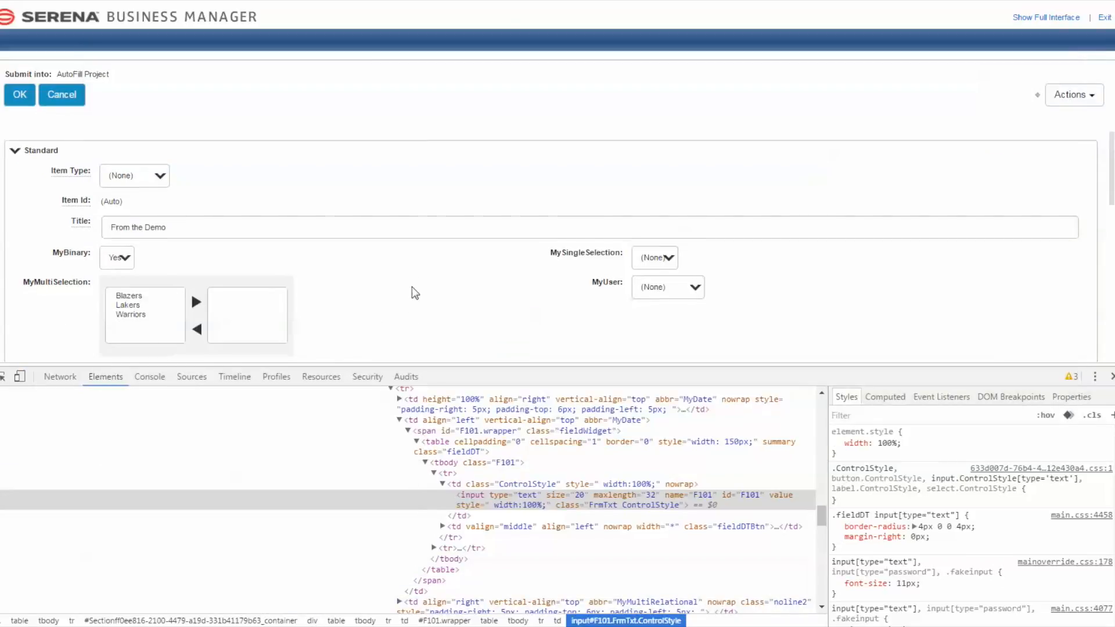
{"action": "scroll", "coordinate": [414, 292], "scroll_direction": "down", "scroll_amount": 4}
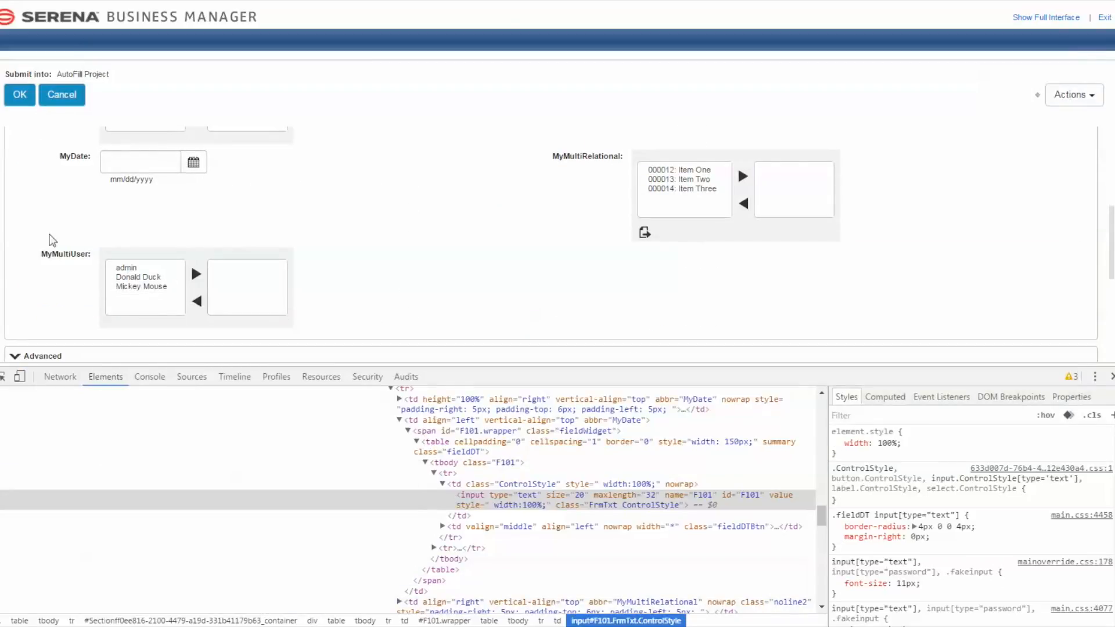
{"action": "left_click_drag", "start_coordinate": [124, 282], "coordinate": [125, 289]}
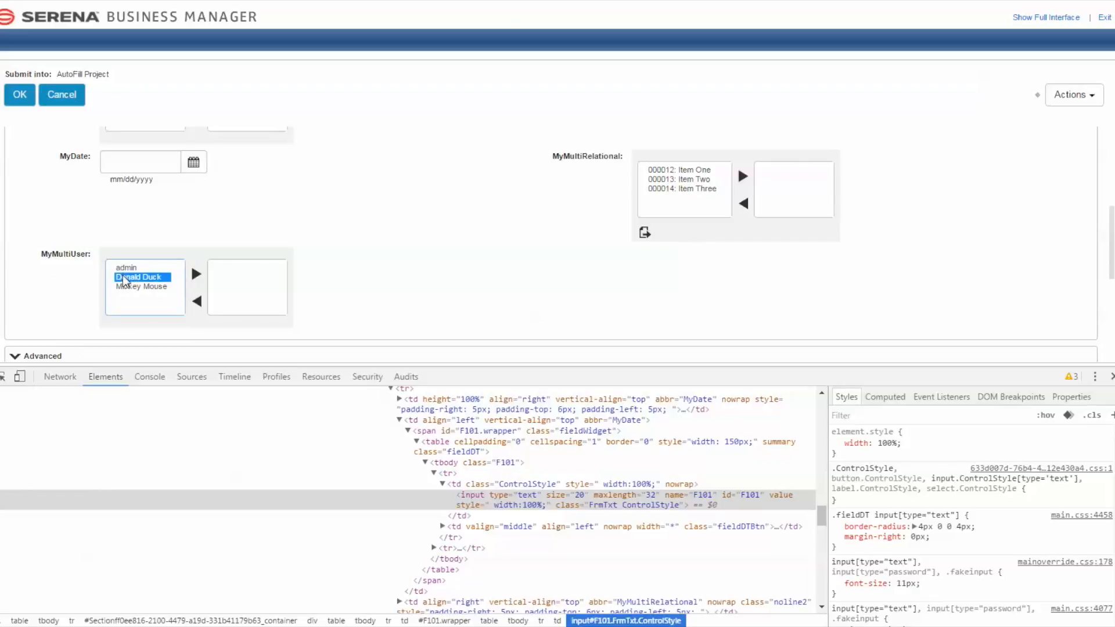
{"action": "left_click", "coordinate": [194, 277]}
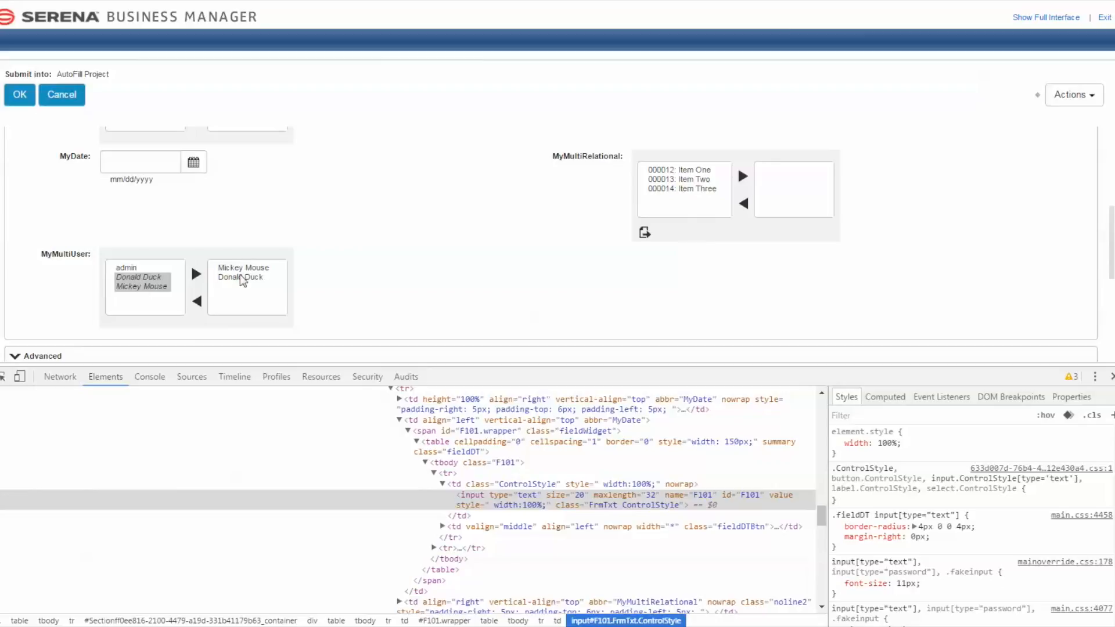
{"action": "right_click", "coordinate": [242, 271]}
{"action": "left_click", "coordinate": [270, 489]}
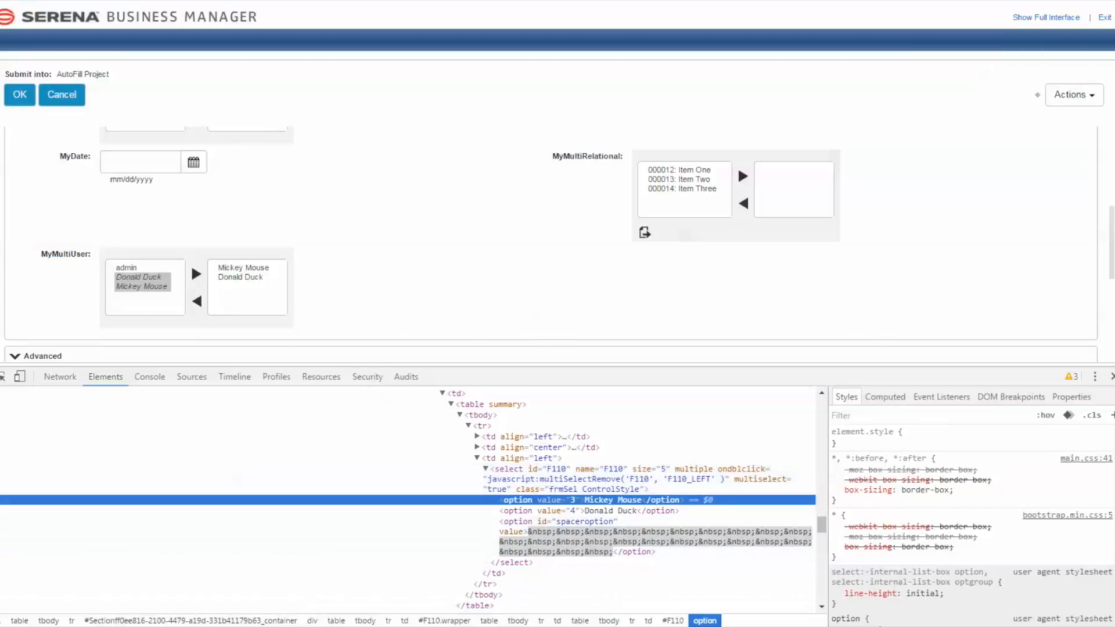
Step: Append &F110=3,4 to the URL in TextPad for the MyMultiUser field and return to the browser form
{"action": "key", "text": "alt+Tab"}
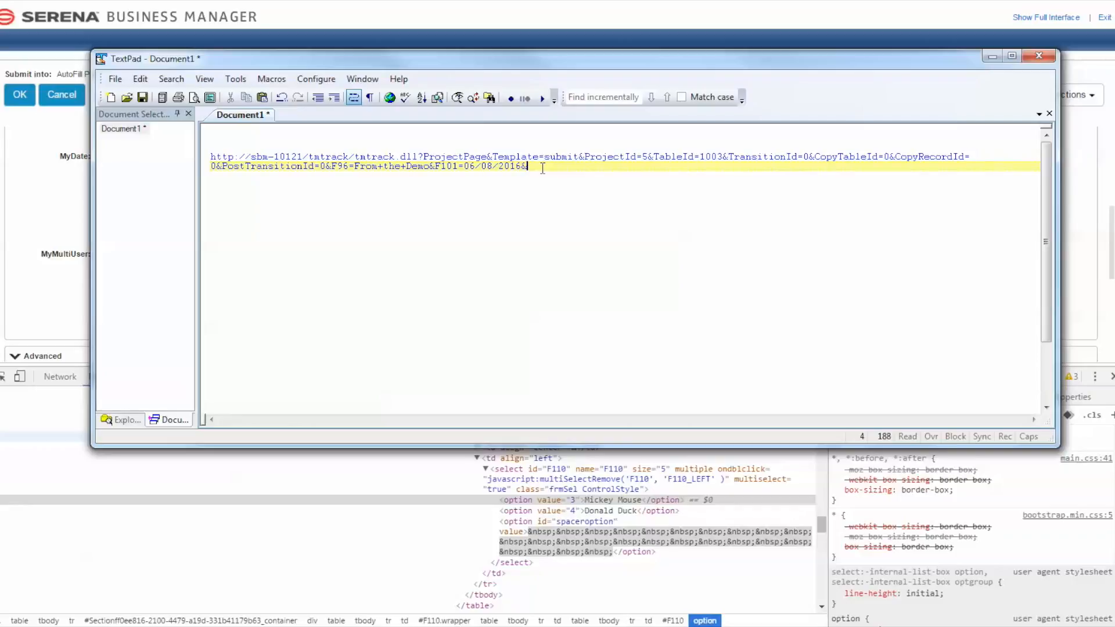
{"action": "type", "text": "110=3,4"}
{"action": "left_click", "coordinate": [337, 510]}
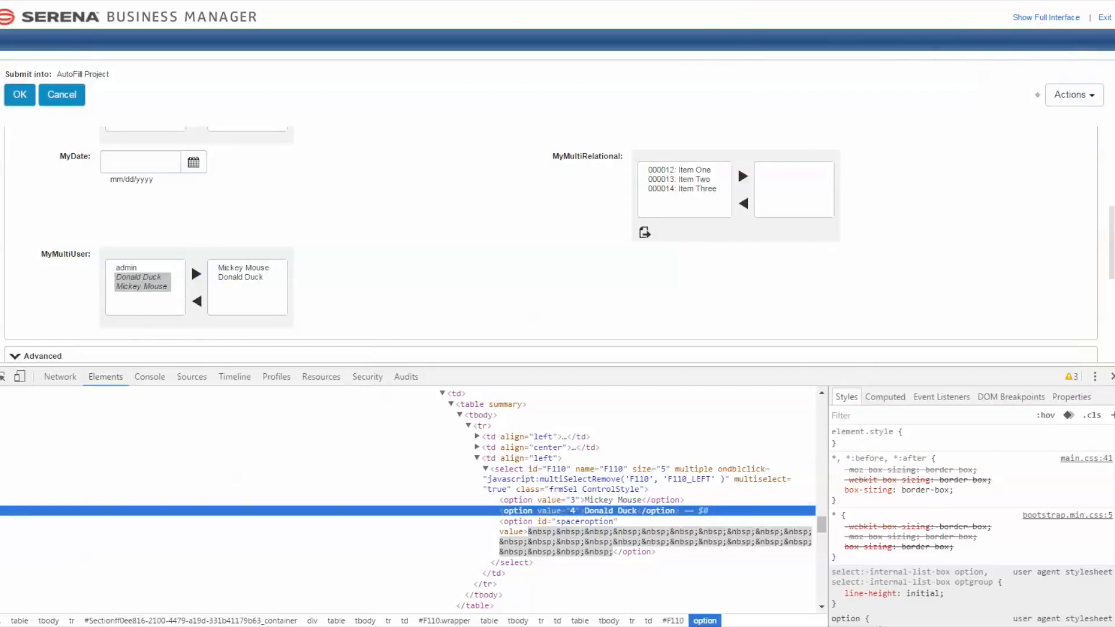
Step: Discard the current form and open the URL extended with the F101 and F110 parameters from TextPad in the browser
{"action": "left_click", "coordinate": [600, 53]}
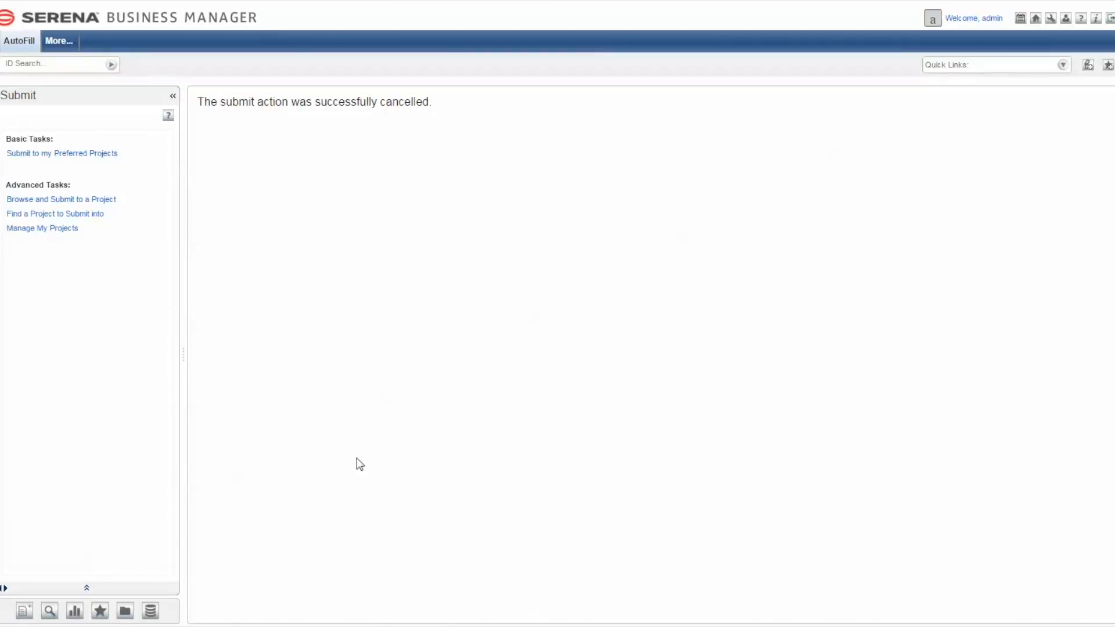
{"action": "key", "text": "alt+Tab"}
{"action": "left_click_drag", "start_coordinate": [577, 167], "coordinate": [213, 156]}
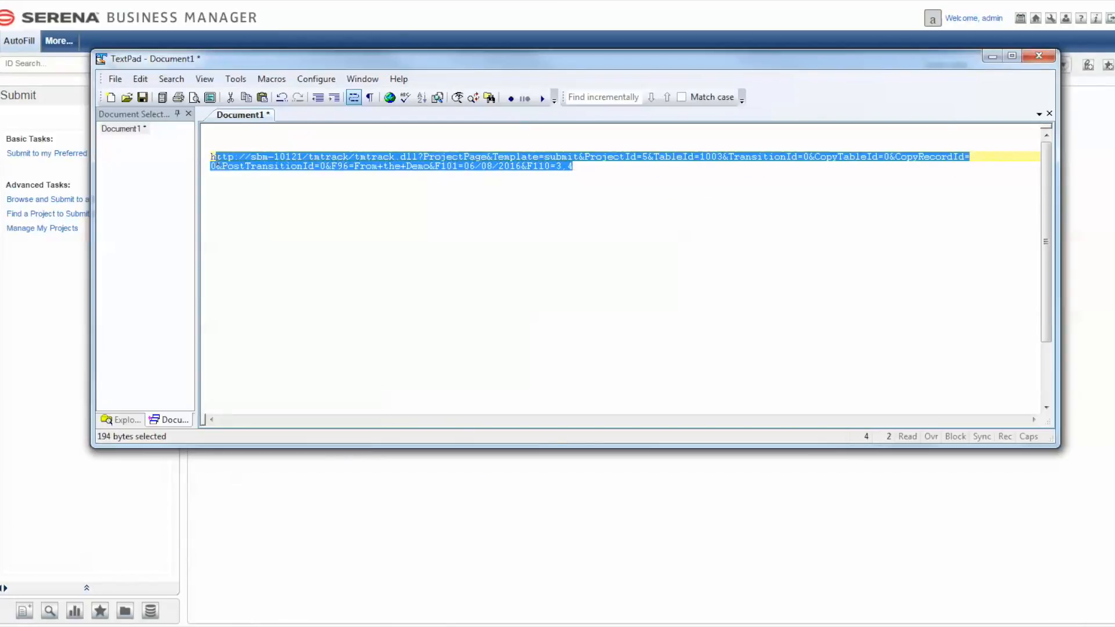
{"action": "right_click", "coordinate": [296, 162]}
{"action": "left_click", "coordinate": [335, 170]}
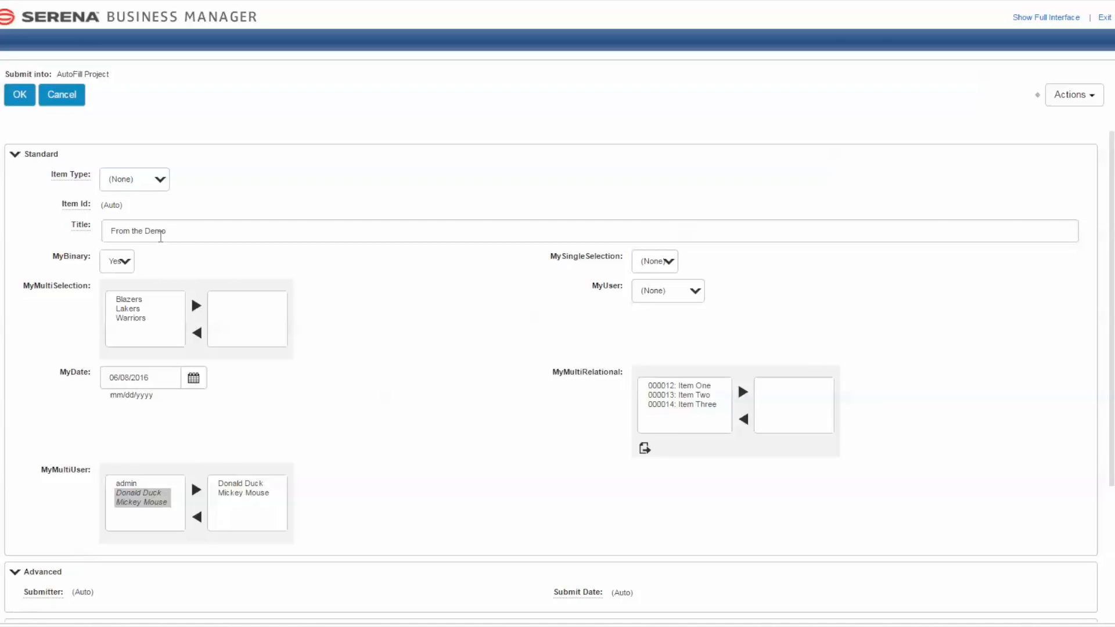
Step: Check the prefilled Title and MyDate values and locate the MyMultiSelection and MyMultiRelational fields
{"action": "triple_click", "coordinate": [117, 228]}
{"action": "left_click", "coordinate": [119, 378]}
{"action": "left_click", "coordinate": [24, 288]}
{"action": "left_click_drag", "start_coordinate": [25, 288], "coordinate": [42, 289]}
{"action": "left_click_drag", "start_coordinate": [568, 374], "coordinate": [613, 376]}
Step: Add Lakers and Warriors to MyMultiSelection, and Item Two and Item Three to MyMultiRelational
{"action": "left_click", "coordinate": [135, 309]}
{"action": "left_click", "coordinate": [134, 319], "text": "shift"}
{"action": "left_click", "coordinate": [196, 306]}
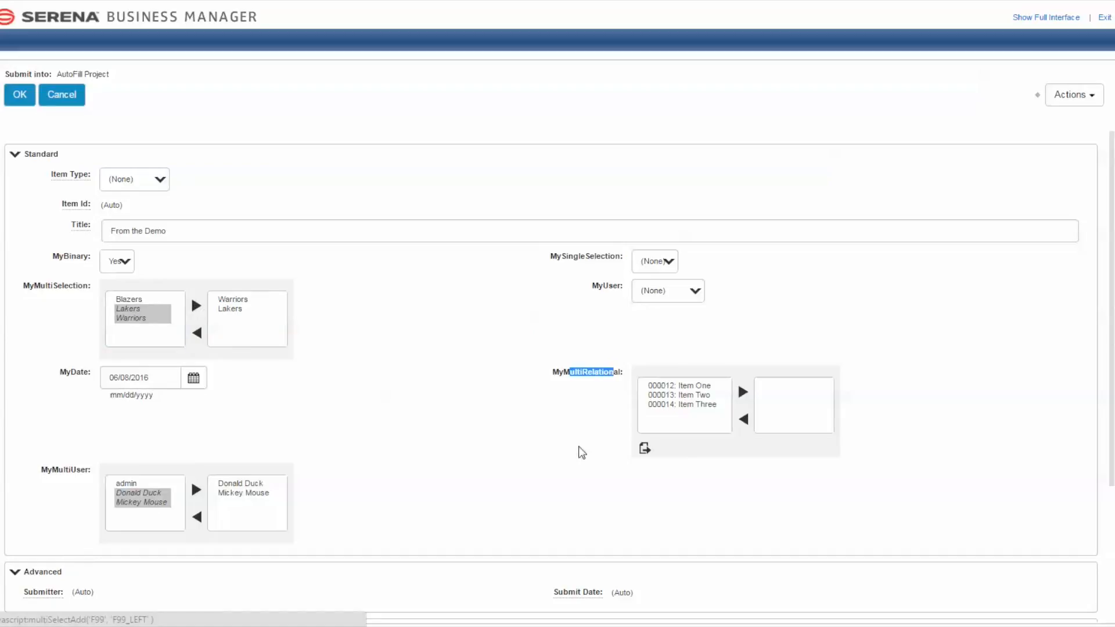
{"action": "left_click", "coordinate": [692, 396]}
{"action": "left_click", "coordinate": [694, 404], "text": "shift"}
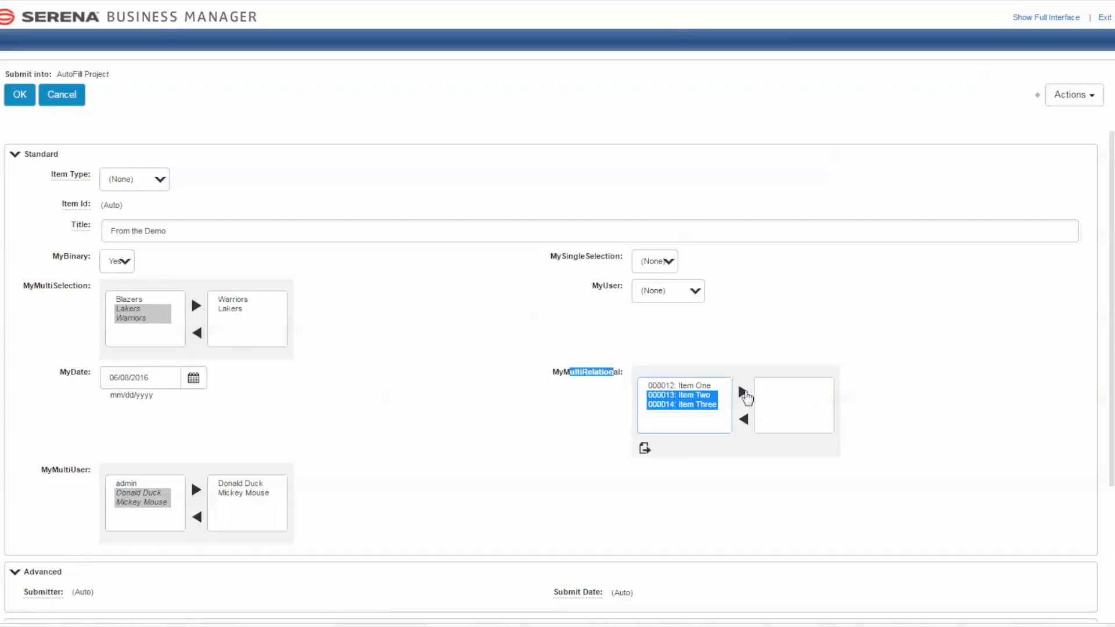
{"action": "left_click", "coordinate": [743, 393]}
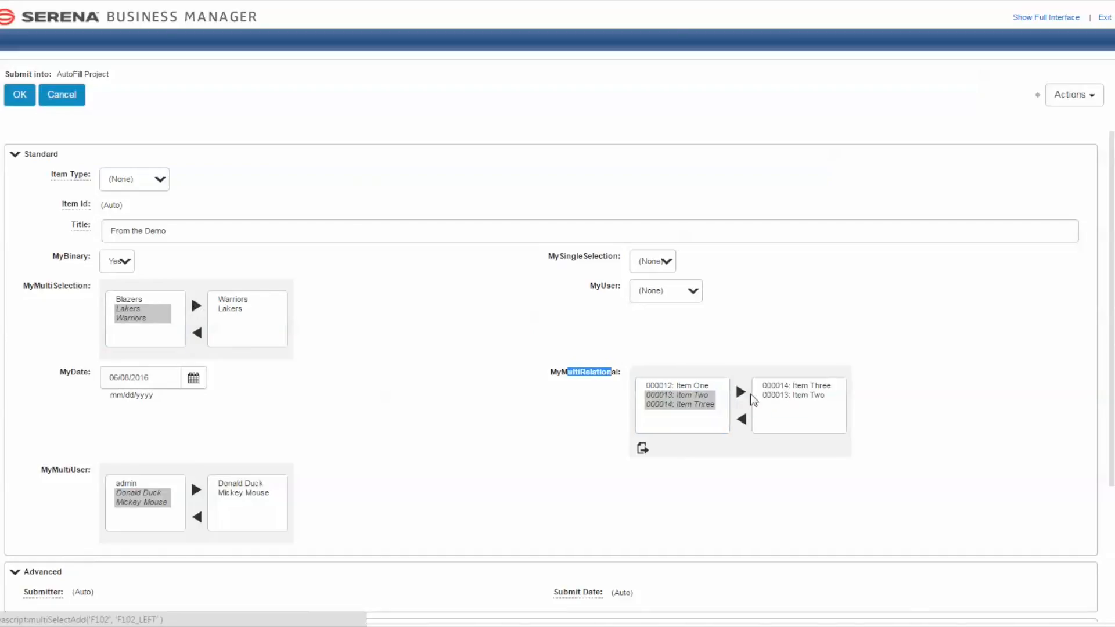
Step: Inspect the chosen MyMultiSelection entries for their option values and append &F99=15,14 to the URL in TextPad
{"action": "right_click", "coordinate": [228, 312]}
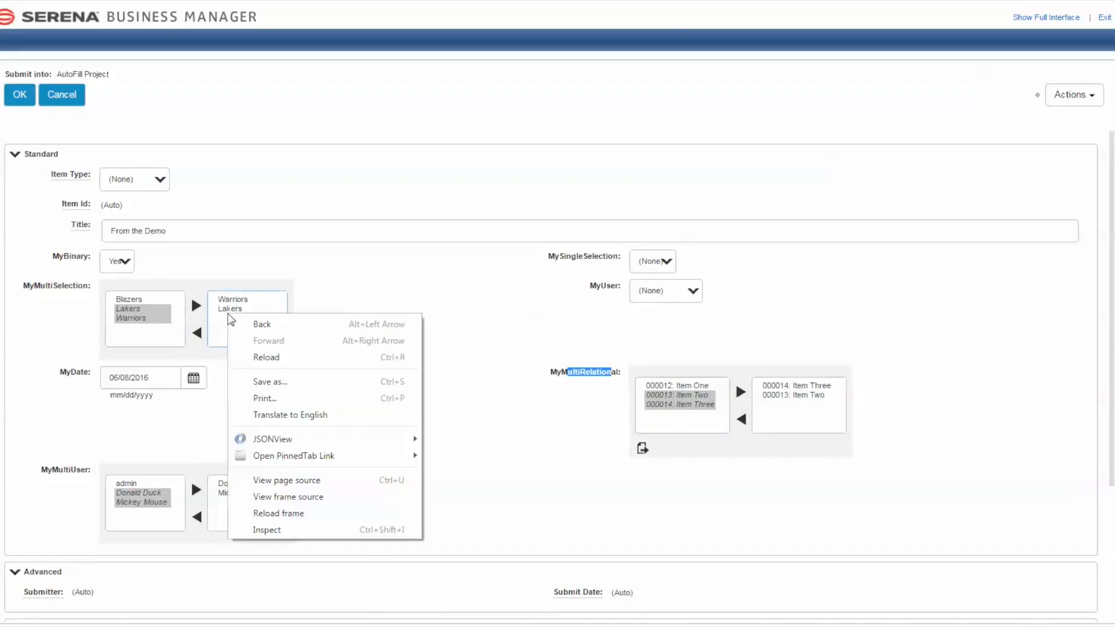
{"action": "left_click", "coordinate": [274, 530]}
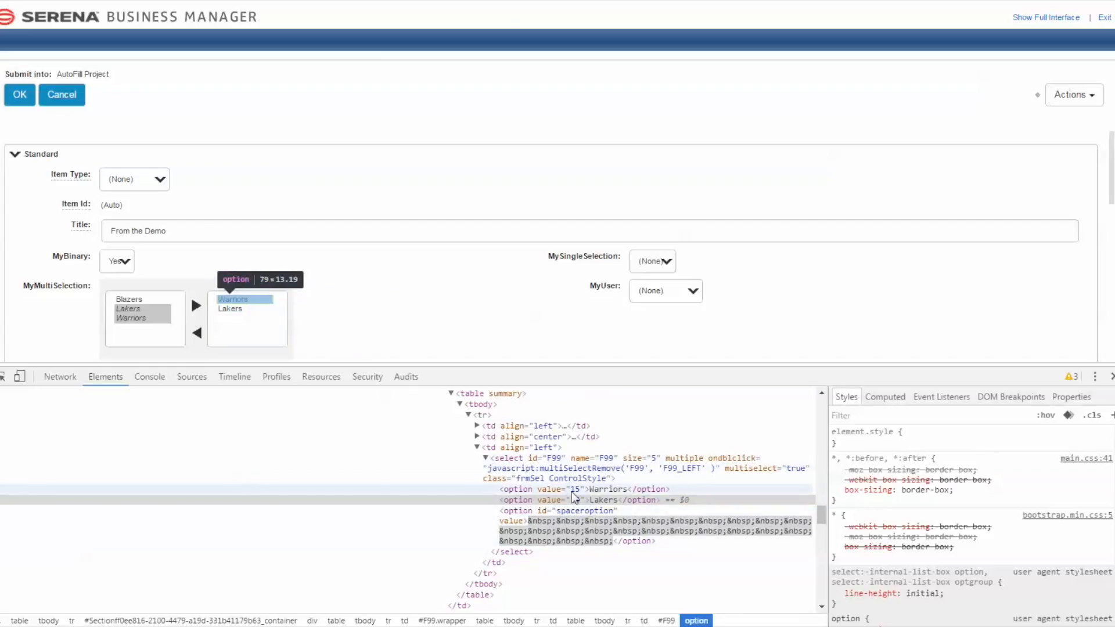
{"action": "key", "text": "alt+Tab"}
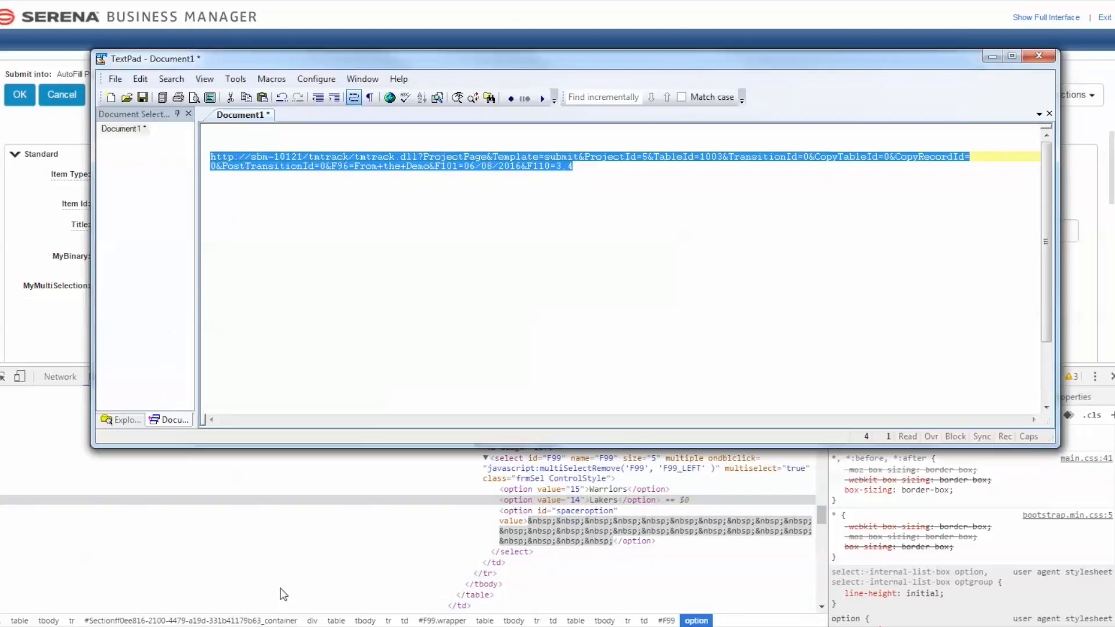
{"action": "left_click", "coordinate": [582, 167]}
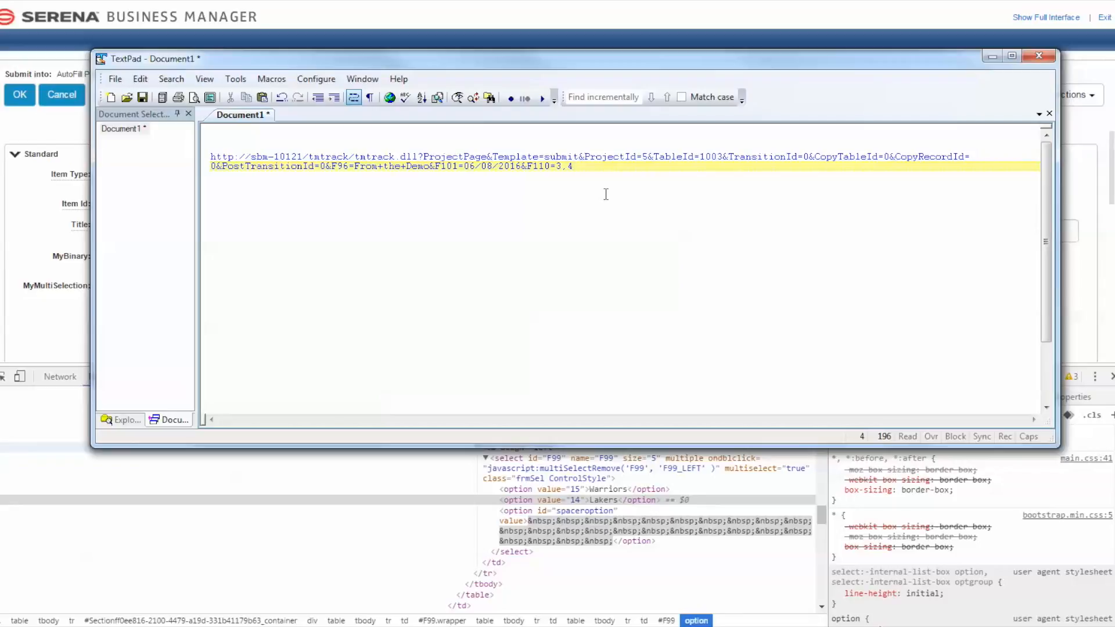
{"action": "key", "text": "BackSpace"}
{"action": "type", "text": "99=15,14"}
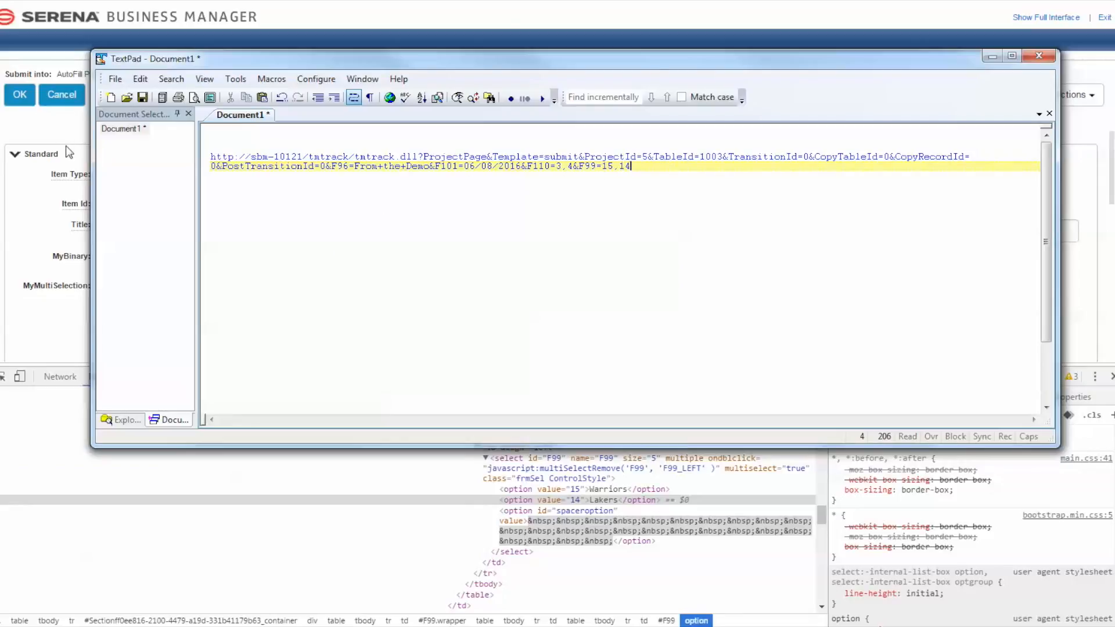
Step: Discard the submit form with the chosen list entries in the browser and return to the URL in TextPad
{"action": "left_click", "coordinate": [61, 94]}
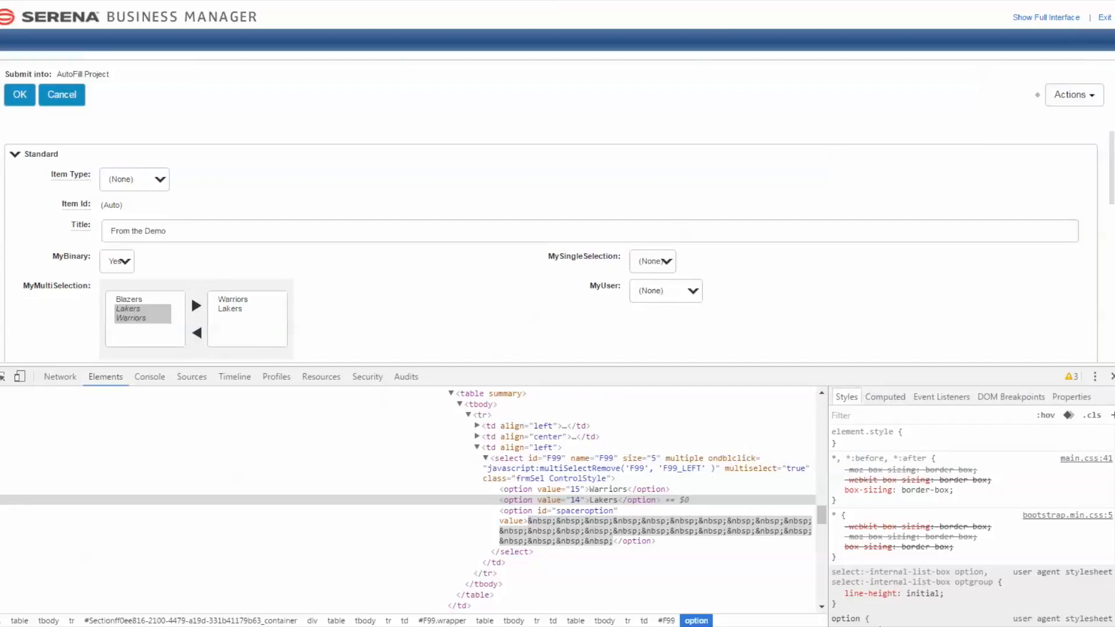
{"action": "left_click", "coordinate": [616, 52]}
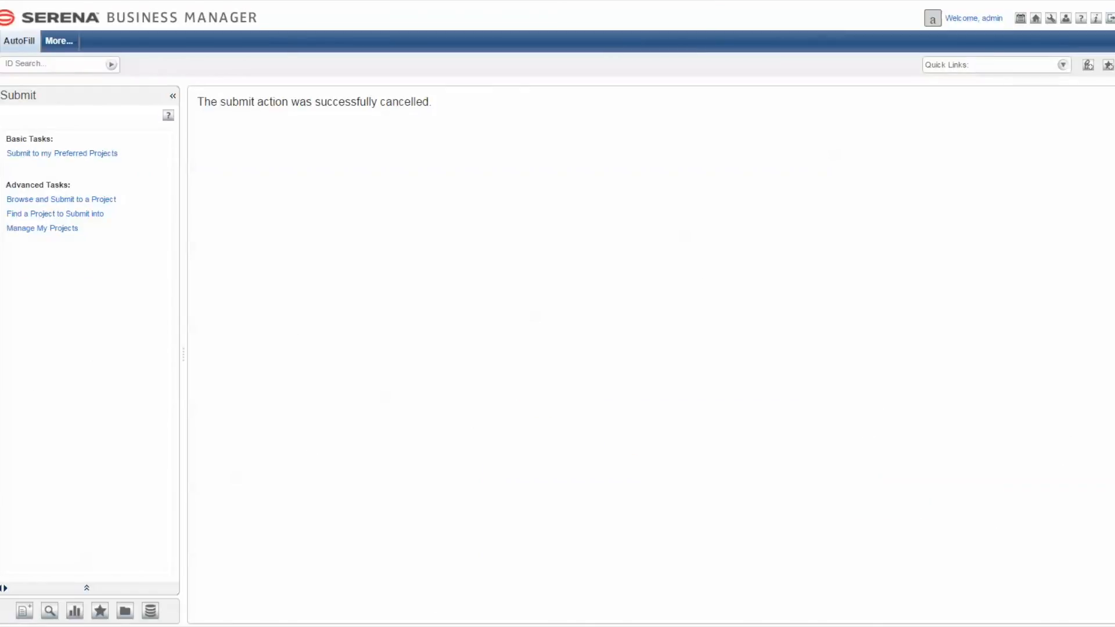
{"action": "key", "text": "alt+Tab"}
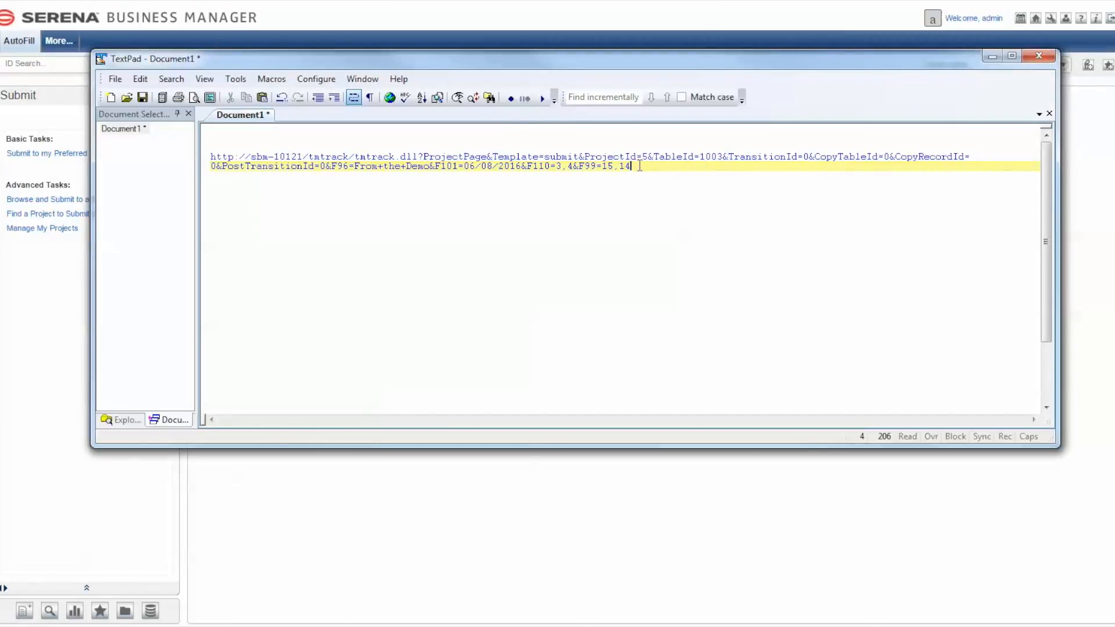
Step: Open the URL ending in &F99=15,14 in the browser to check the MyMultiSelection prefill, and return to TextPad
{"action": "left_click_drag", "start_coordinate": [639, 169], "coordinate": [210, 158]}
{"action": "right_click", "coordinate": [290, 159]}
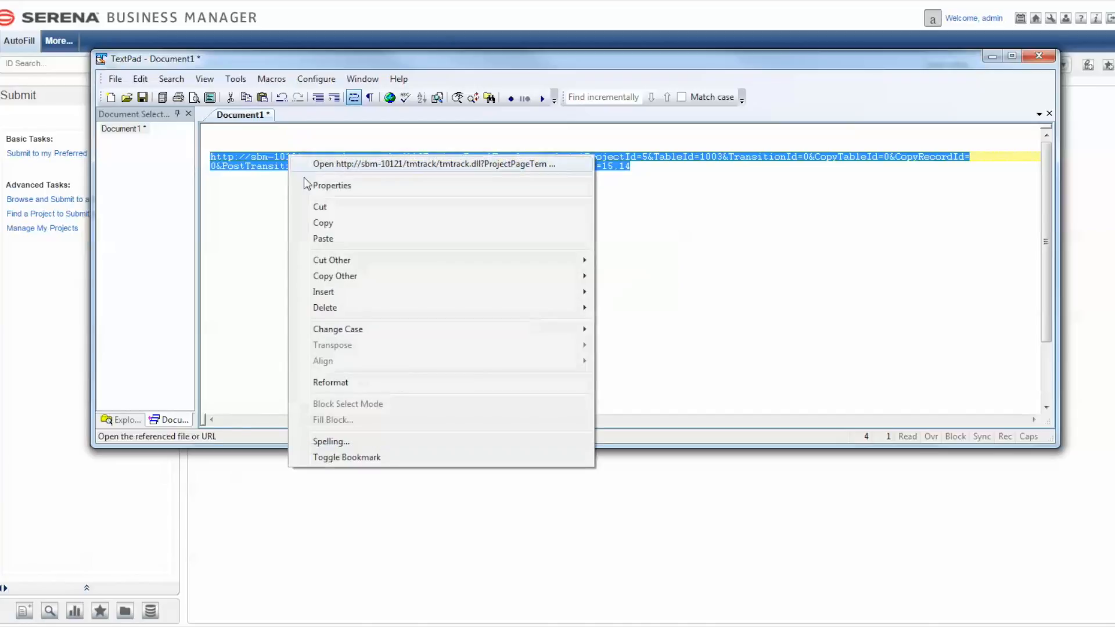
{"action": "left_click", "coordinate": [340, 164]}
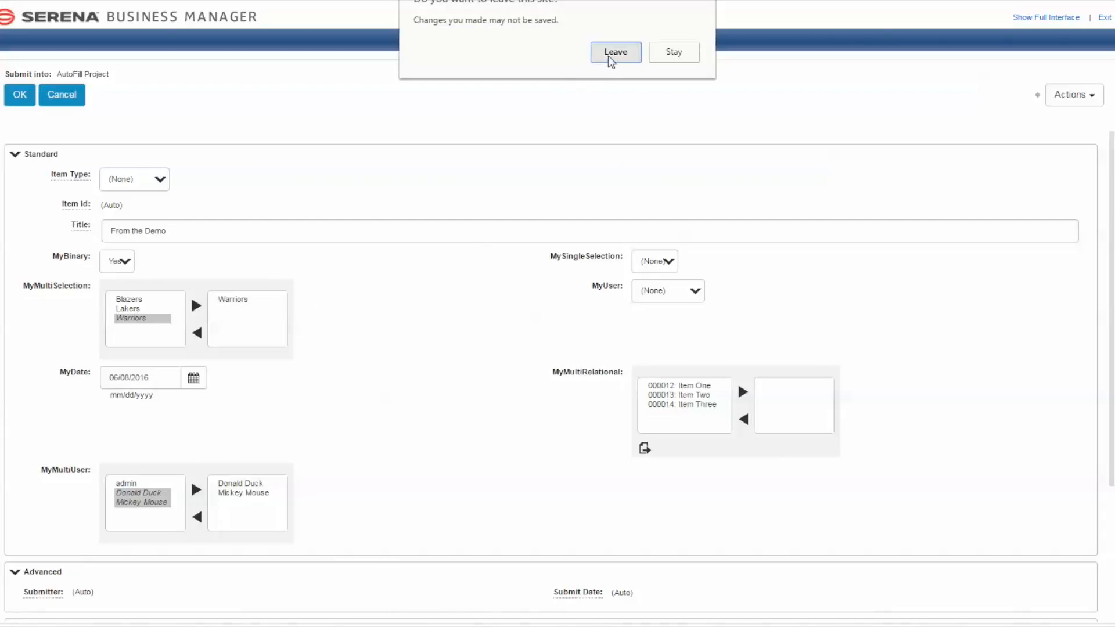
{"action": "left_click", "coordinate": [611, 53]}
{"action": "key", "text": "alt+Tab"}
{"action": "left_click", "coordinate": [605, 180]}
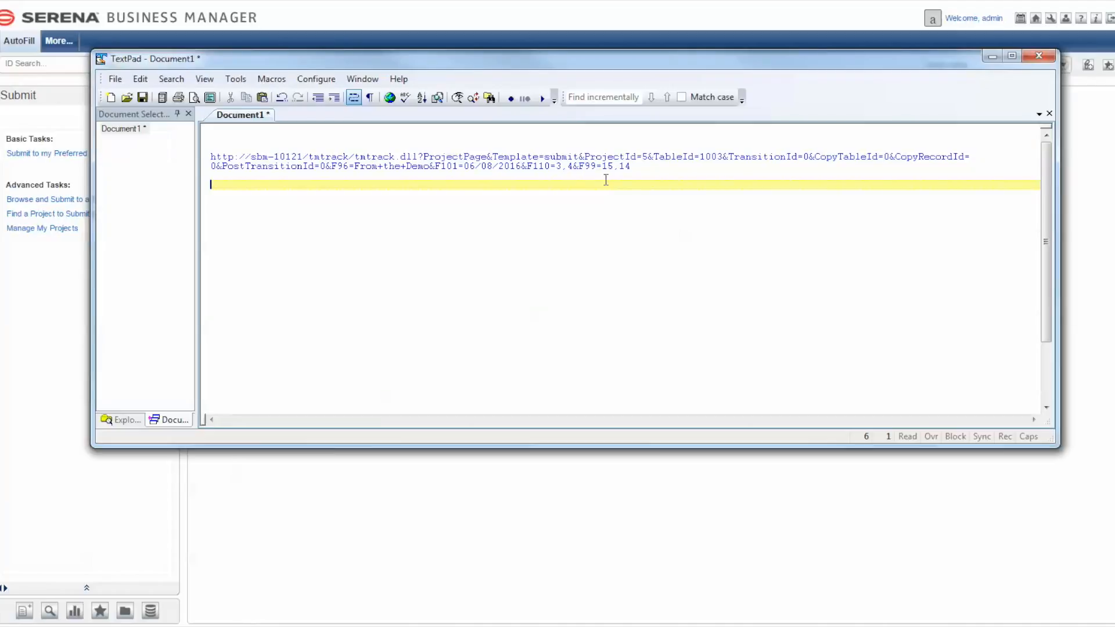
Step: Replace the comma-separated F99 value in the URL with separate parameters, &F99=14&F99=15
{"action": "left_click_drag", "start_coordinate": [573, 166], "coordinate": [633, 167]}
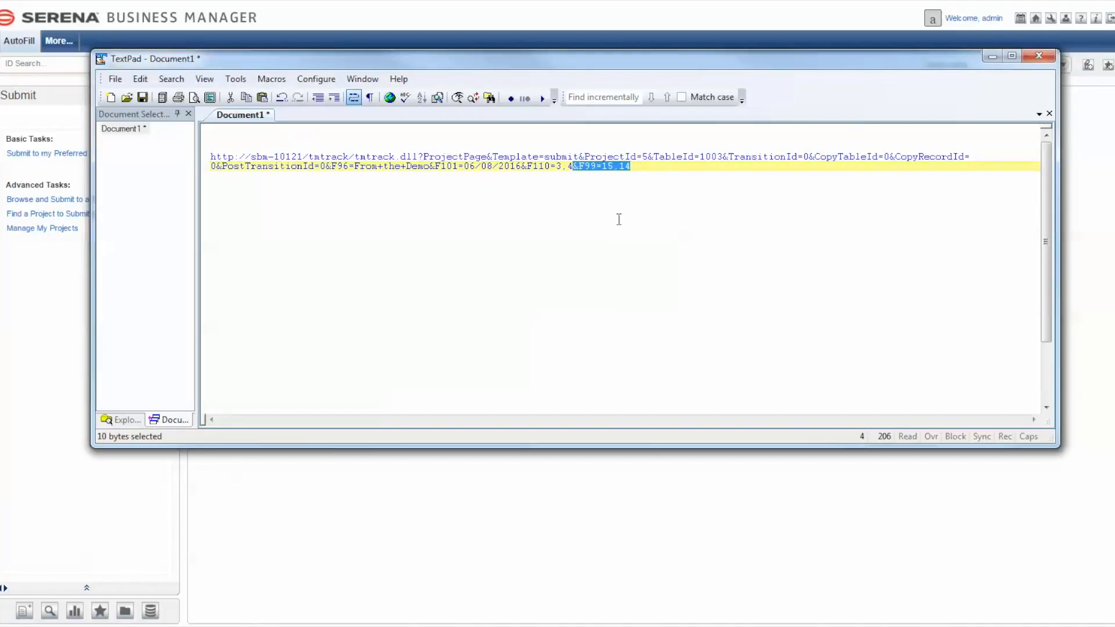
{"action": "key", "text": "ctrl+c"}
{"action": "key", "text": "End"}
{"action": "key", "text": "ctrl+v"}
{"action": "key", "text": "BackSpace"}
{"action": "key", "text": "BackSpace"}
{"action": "key", "text": "BackSpace"}
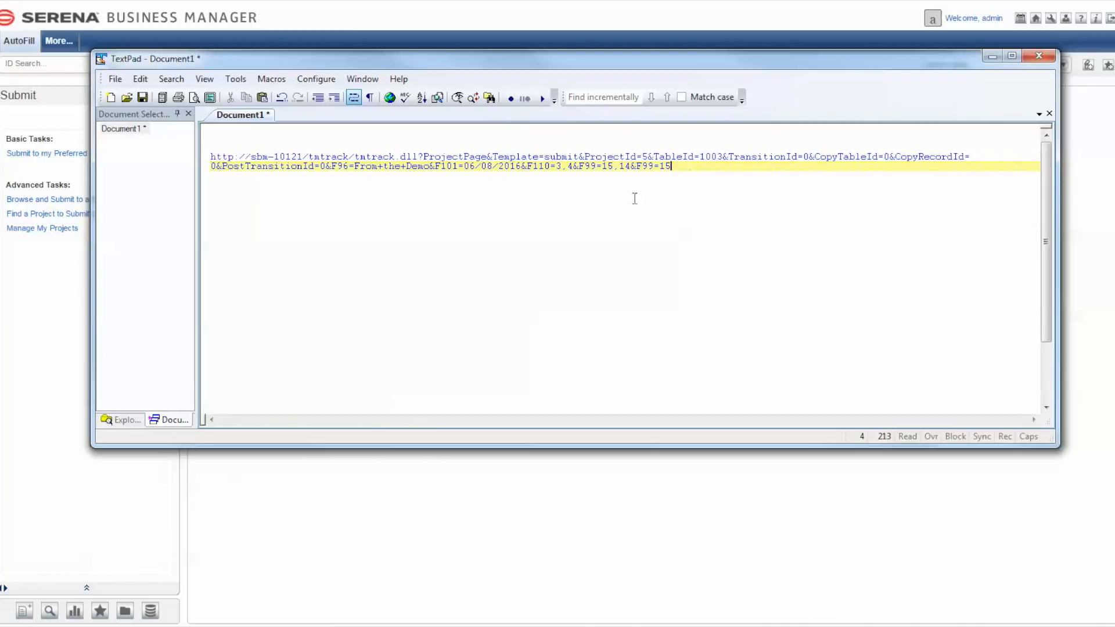
{"action": "key", "text": "BackSpace"}
{"action": "key", "text": "BackSpace"}
{"action": "key", "text": "BackSpace"}
Step: Open the revised URL with the repeated F99 parameters in the browser
{"action": "left_click_drag", "start_coordinate": [660, 168], "coordinate": [206, 158]}
{"action": "right_click", "coordinate": [265, 158]}
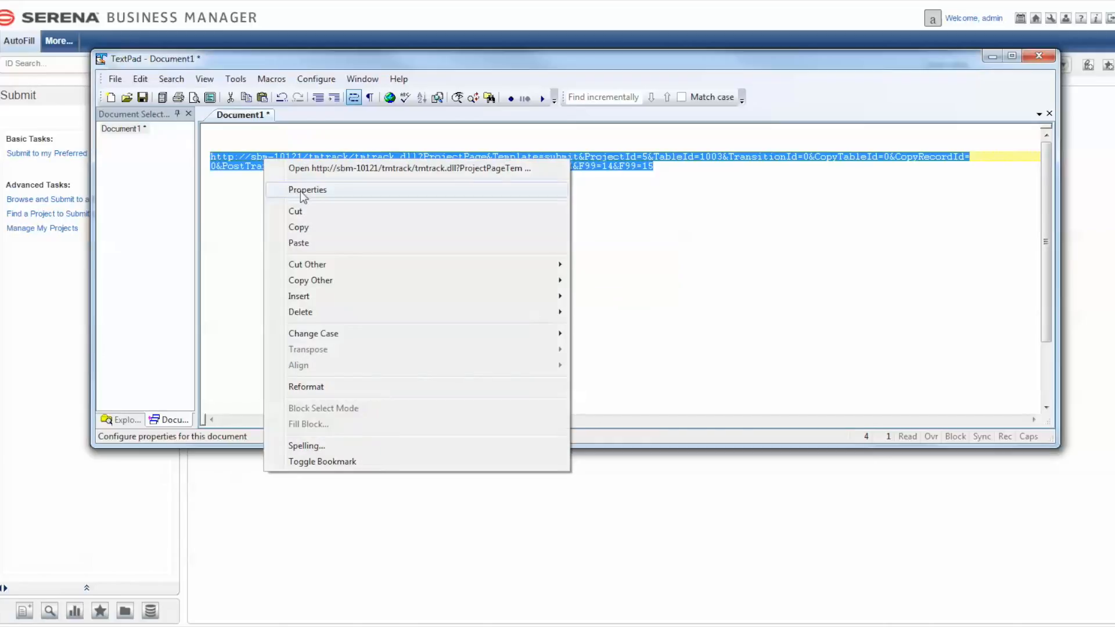
{"action": "left_click", "coordinate": [315, 168]}
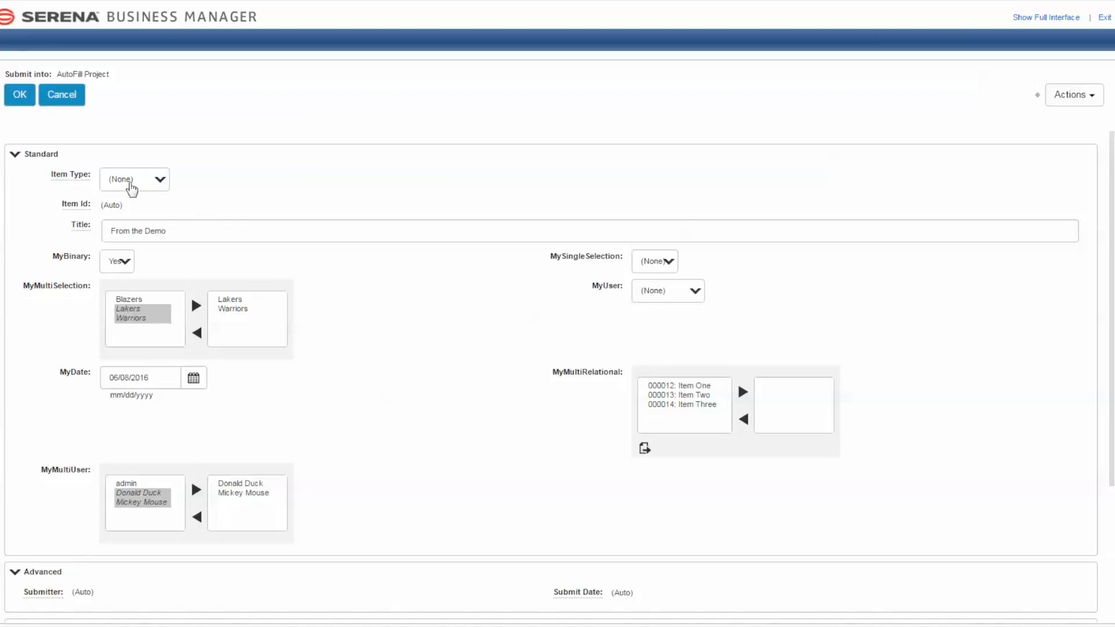
Step: Inspect the MyBinary field for its field ID and option values, and close the developer tools
{"action": "right_click", "coordinate": [114, 261]}
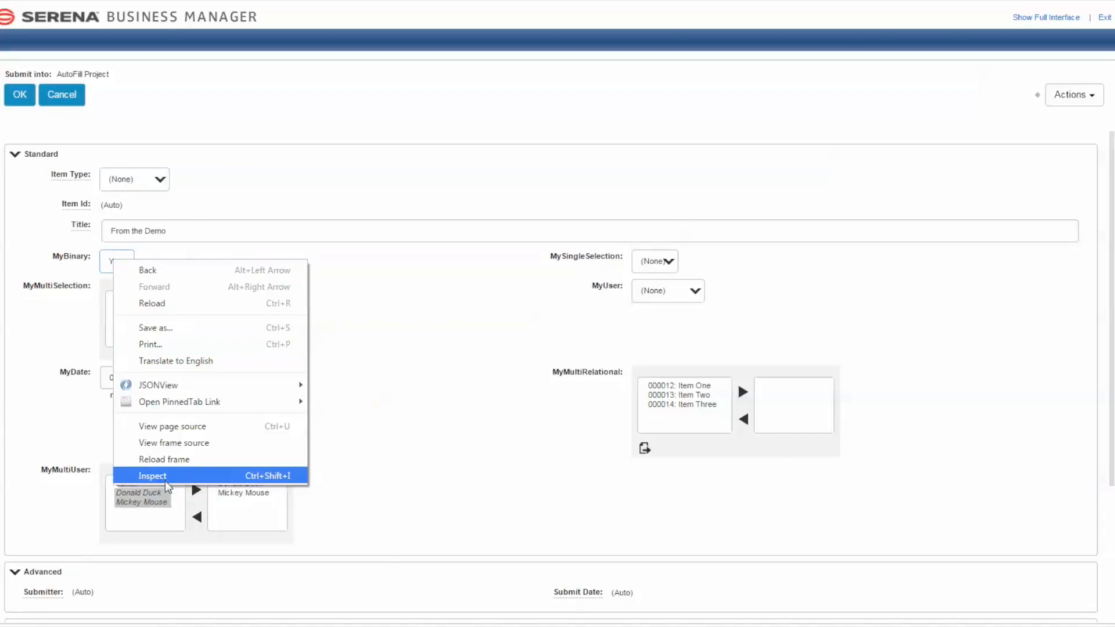
{"action": "left_click", "coordinate": [165, 477]}
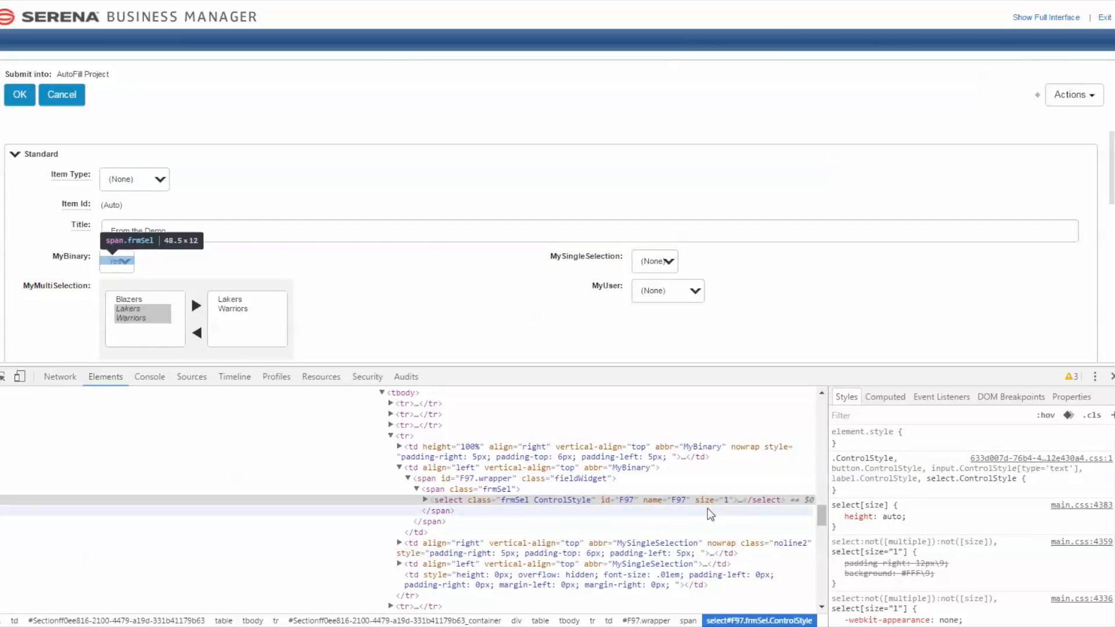
{"action": "left_click", "coordinate": [425, 500]}
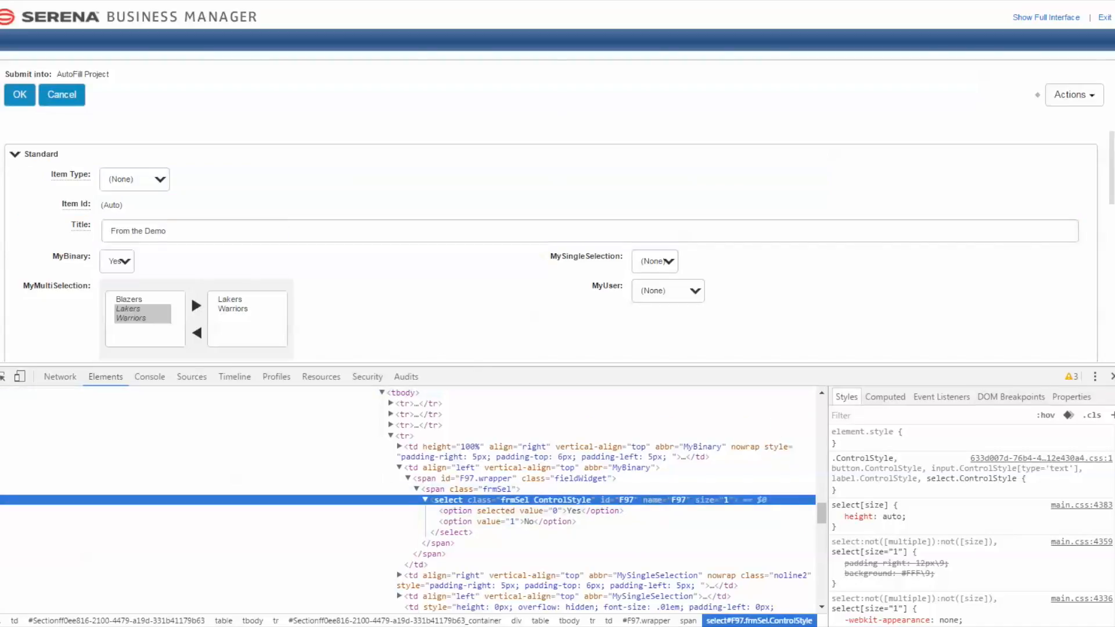
{"action": "left_click", "coordinate": [1113, 376]}
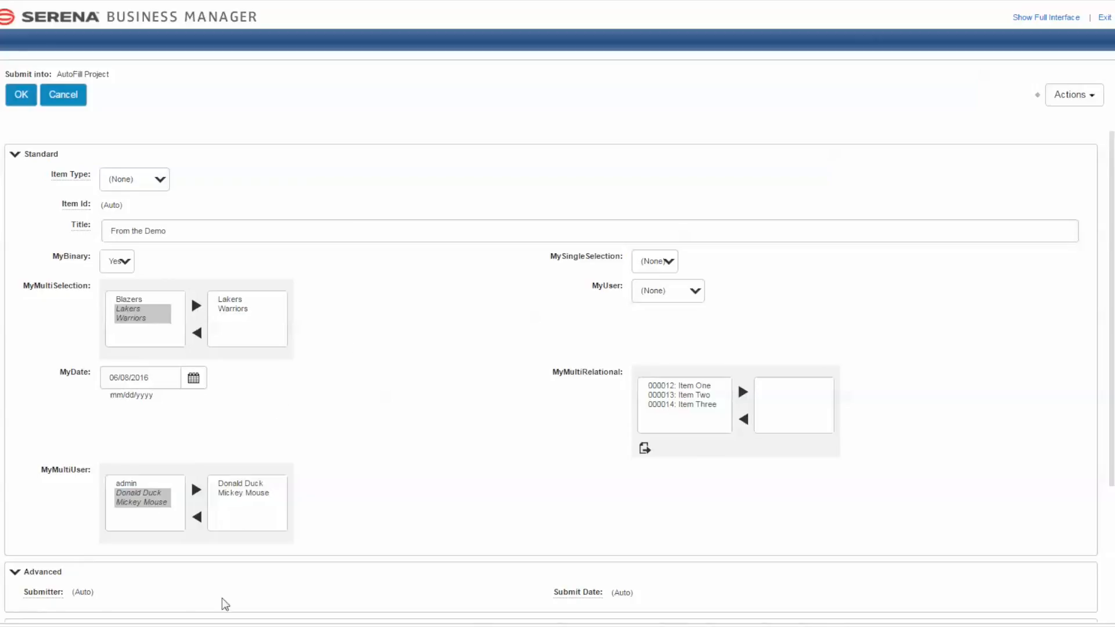
Step: Switch to TextPad and open the complete sample URL containing F96=This+is+the+title in the browser
{"action": "key", "text": "alt+Tab"}
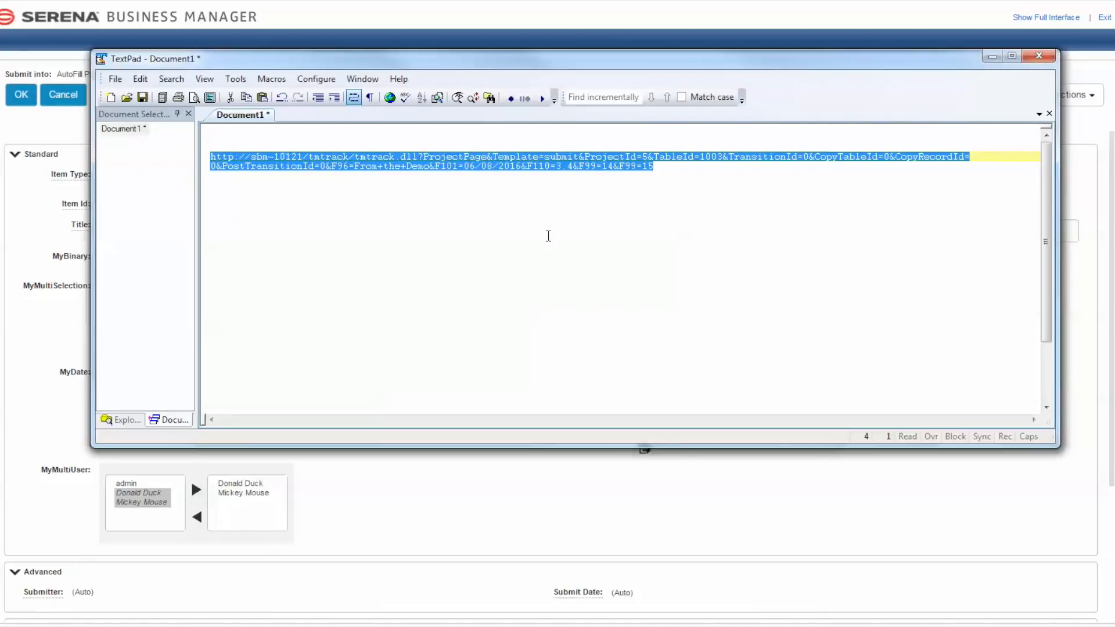
{"action": "key", "text": "ctrl+v"}
{"action": "scroll", "coordinate": [517, 304], "scroll_direction": "down", "scroll_amount": 1}
{"action": "left_click_drag", "start_coordinate": [954, 328], "coordinate": [210, 316]}
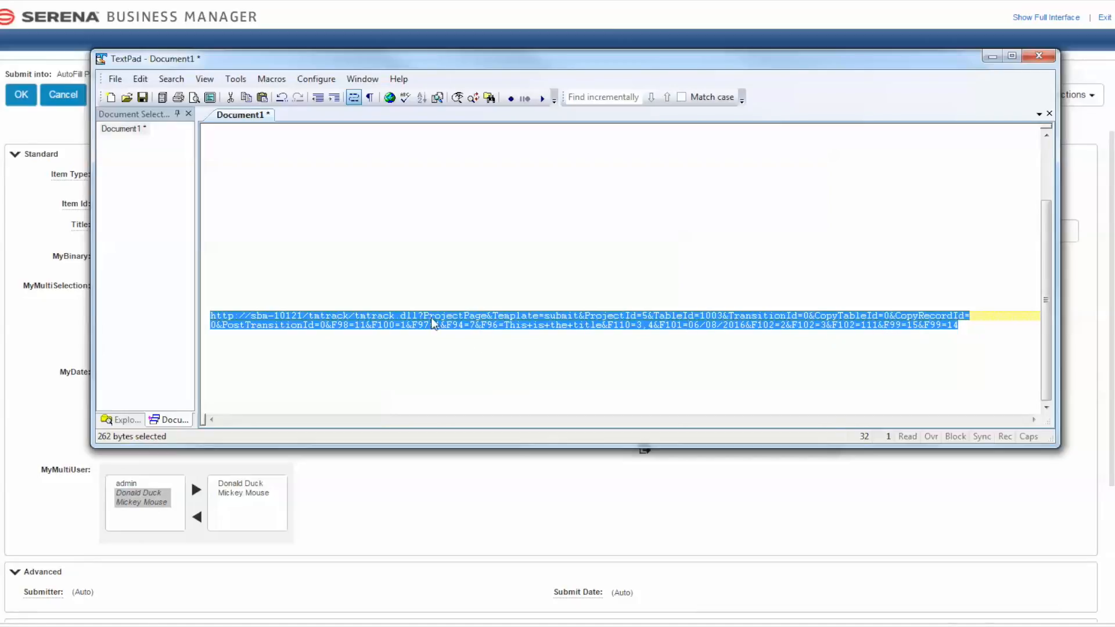
{"action": "right_click", "coordinate": [380, 319]}
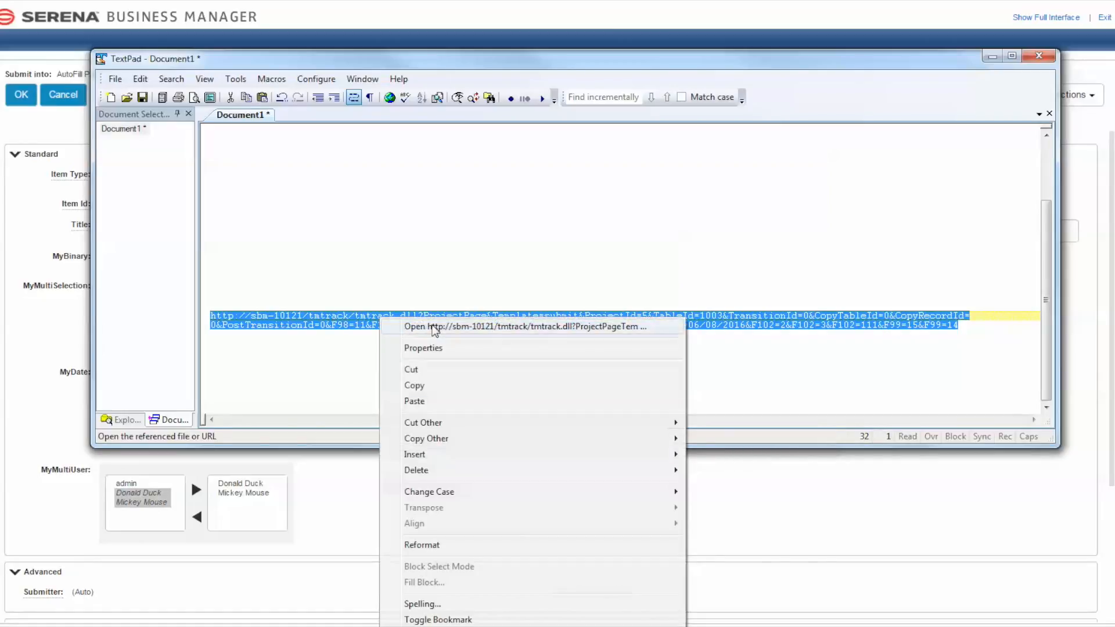
{"action": "left_click", "coordinate": [434, 327]}
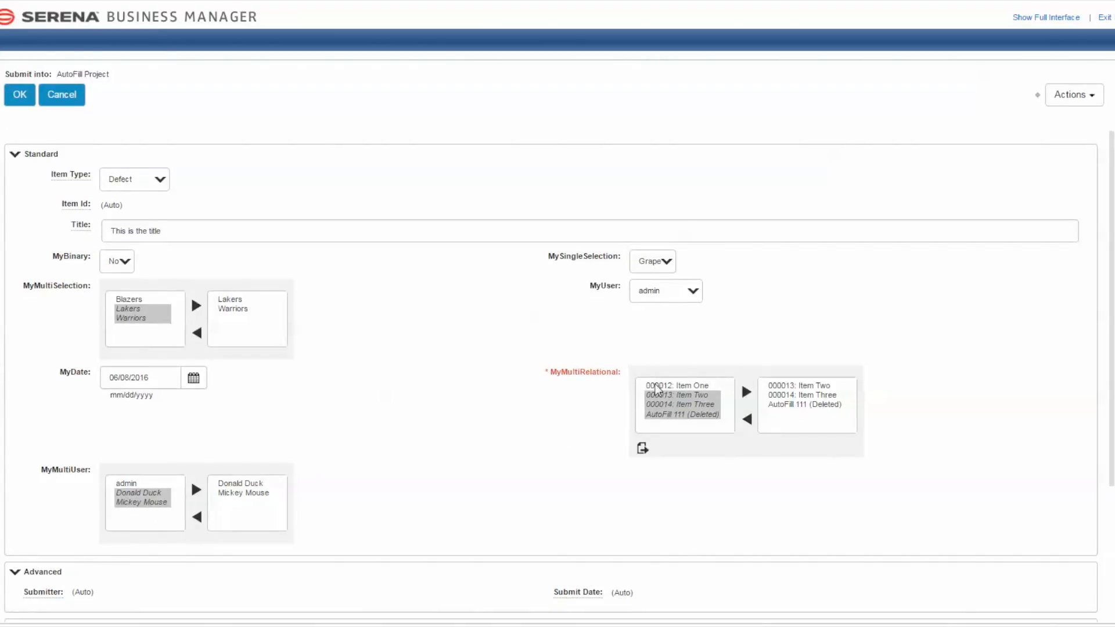
Step: Remove AutoFill 111 (Deleted) from the chosen MyMultiRelational entries
{"action": "left_click", "coordinate": [672, 414]}
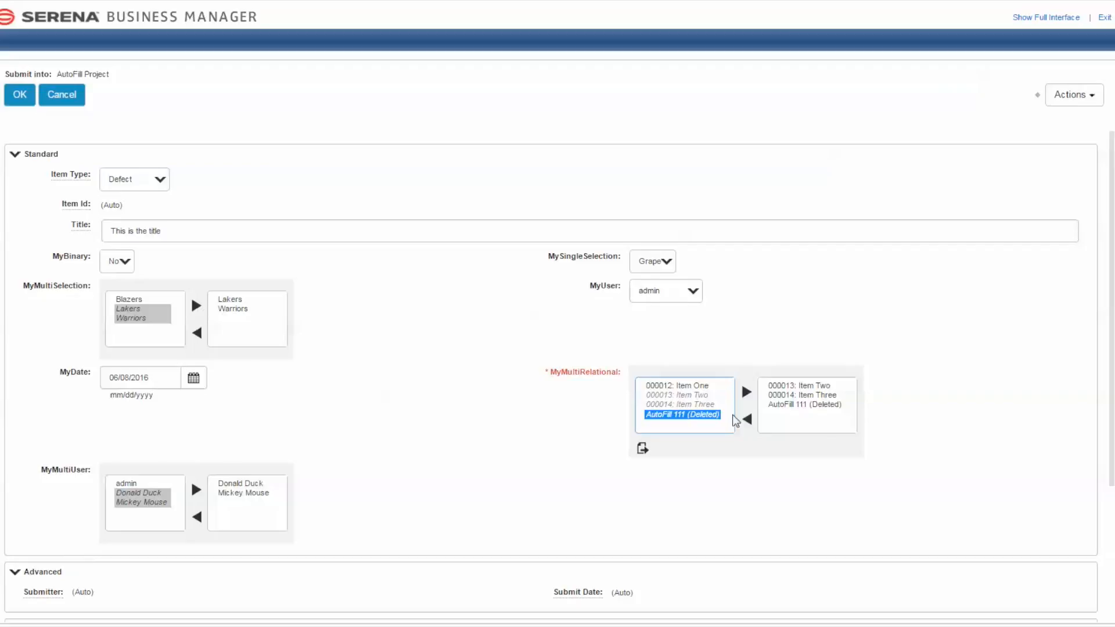
{"action": "left_click", "coordinate": [772, 404]}
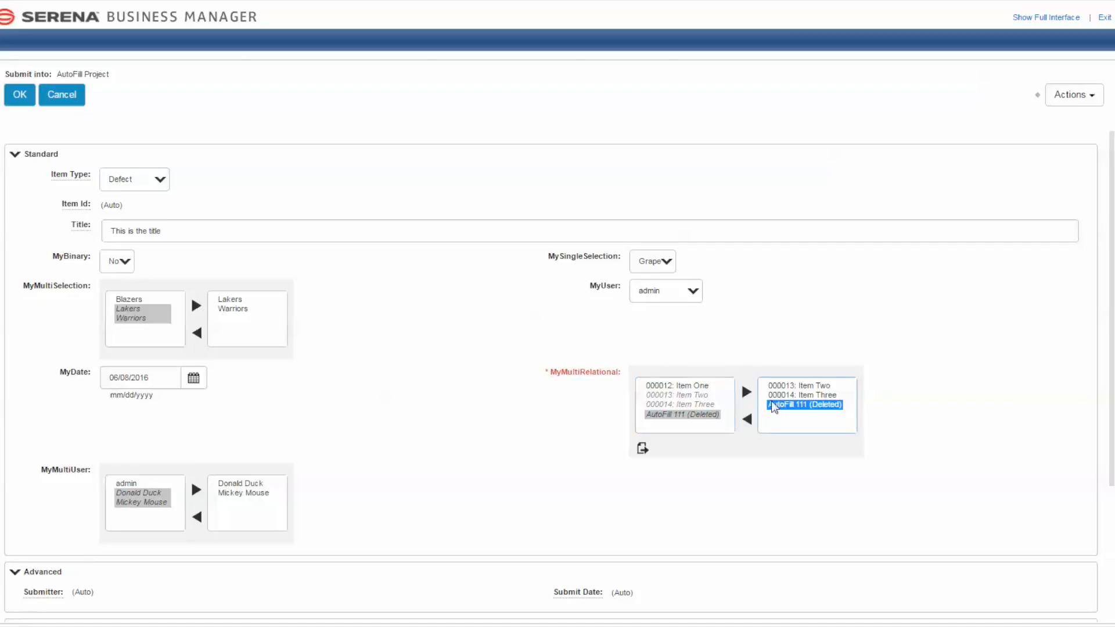
{"action": "left_click", "coordinate": [747, 418]}
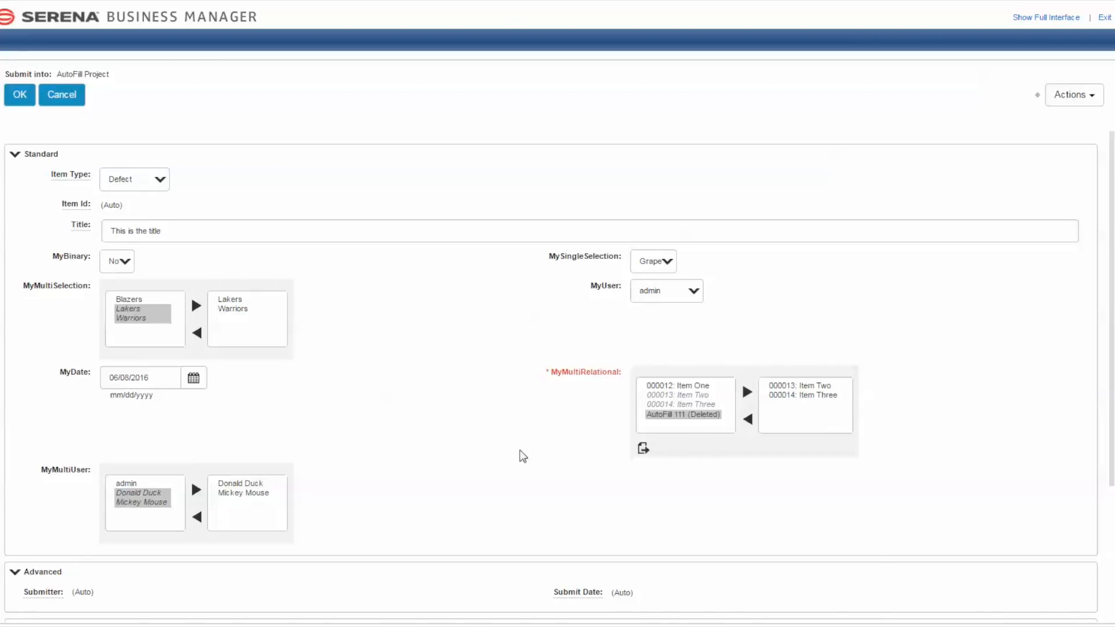
Step: Review the complete sample URL in TextPad and return to the submit form in the browser
{"action": "key", "text": "alt+Tab"}
{"action": "left_click", "coordinate": [595, 325]}
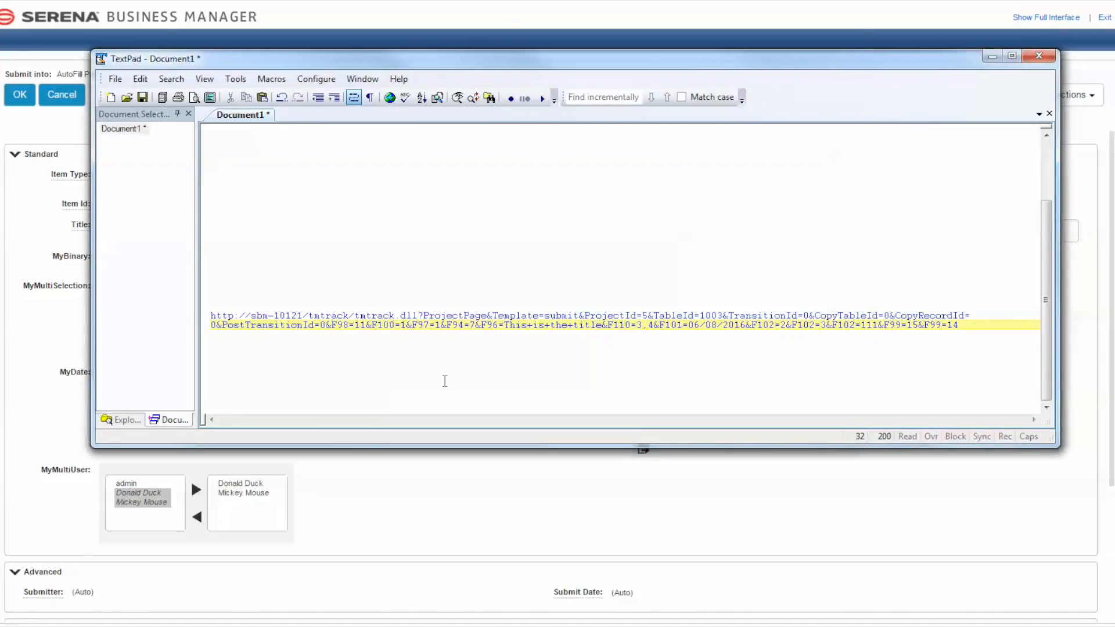
{"action": "left_click", "coordinate": [447, 507]}
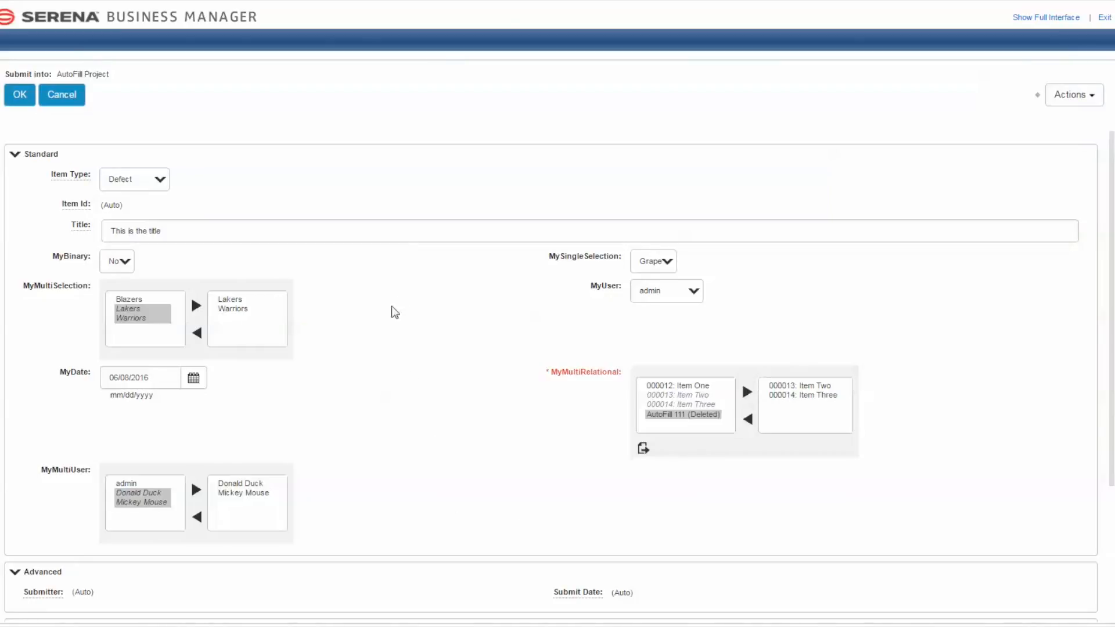